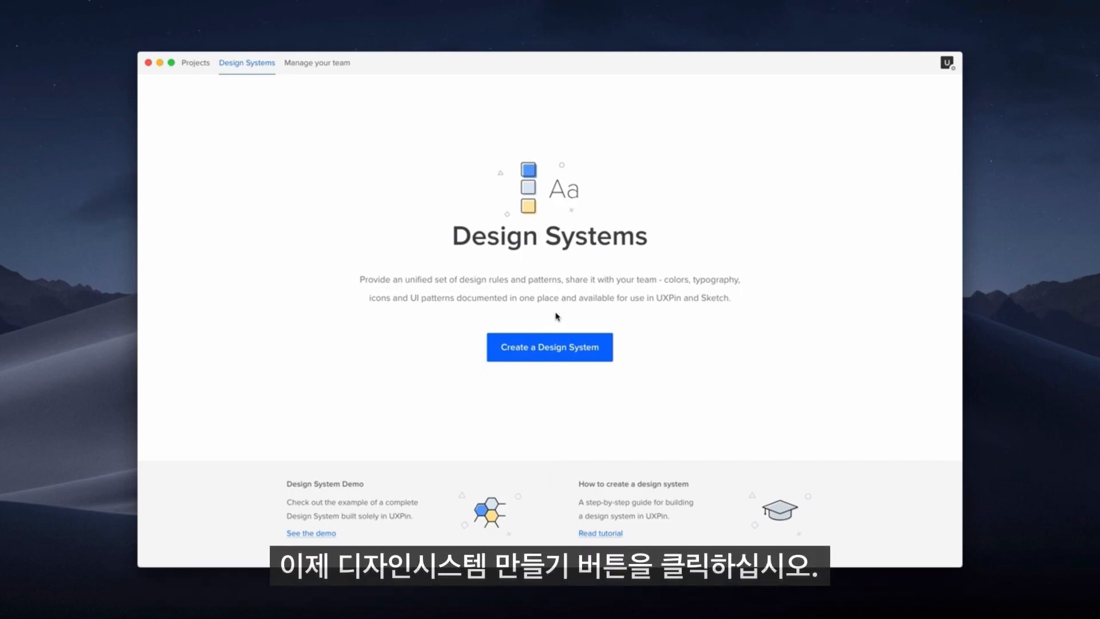
left_click(552, 355)
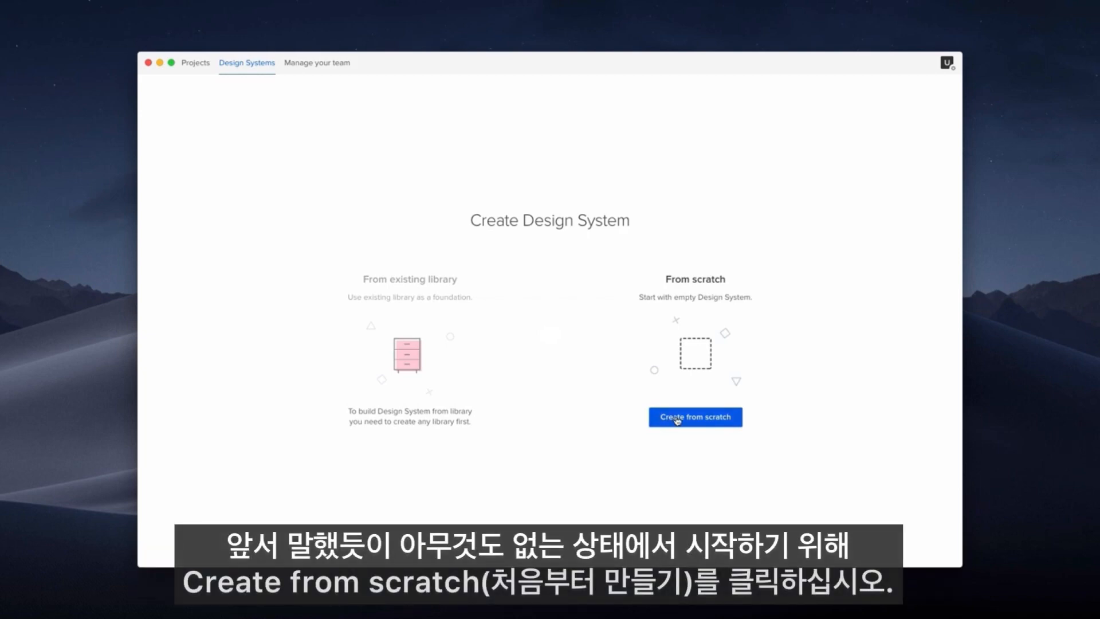
left_click(677, 418)
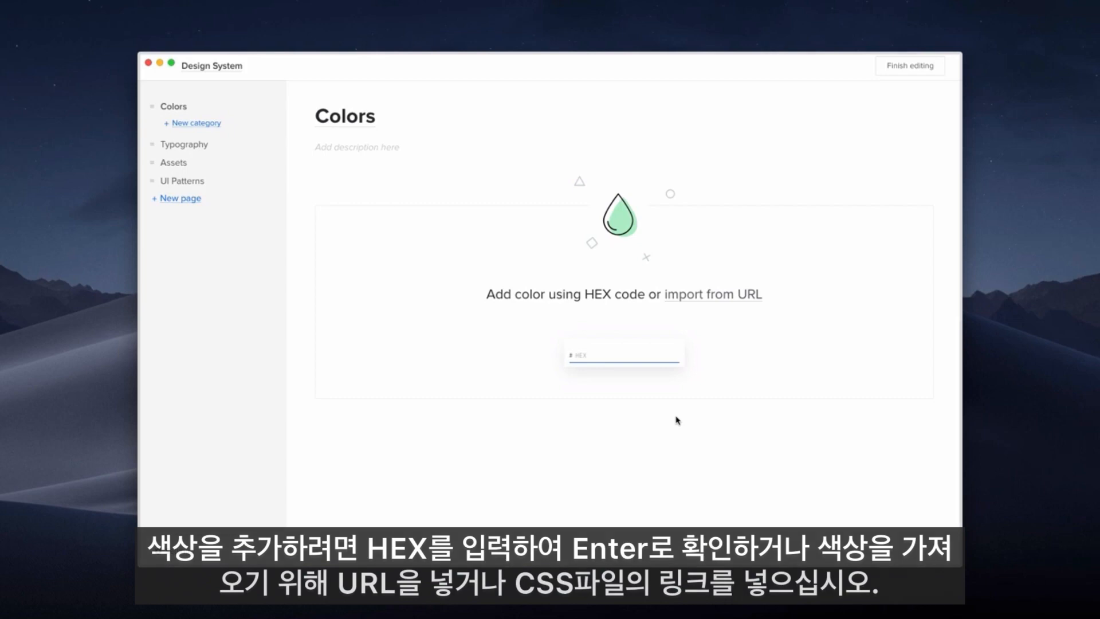
left_click(588, 355)
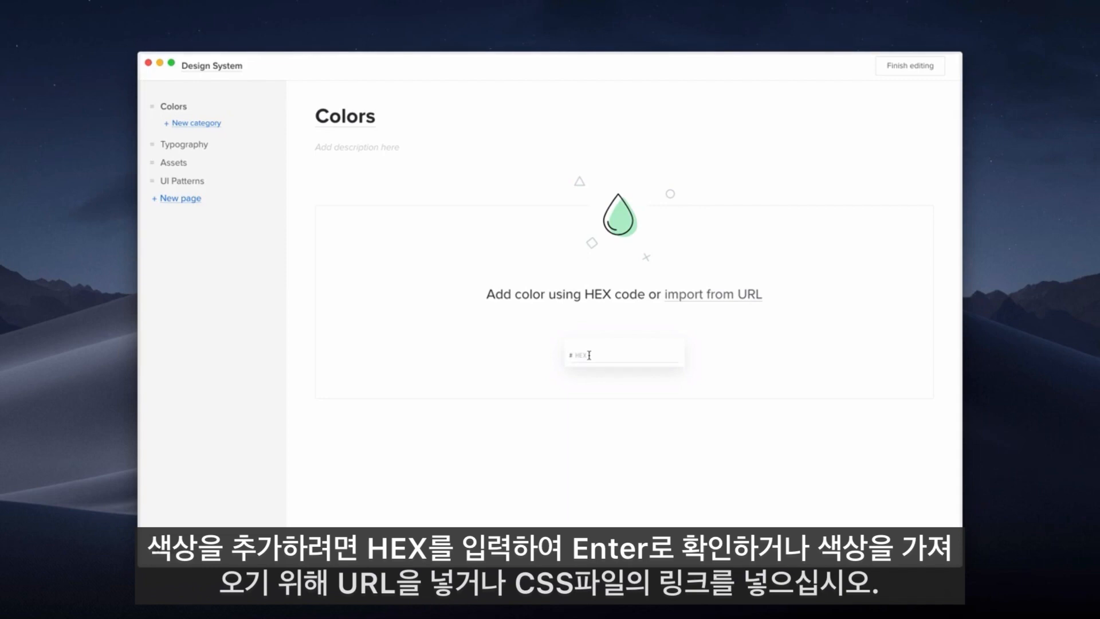
left_click(699, 293)
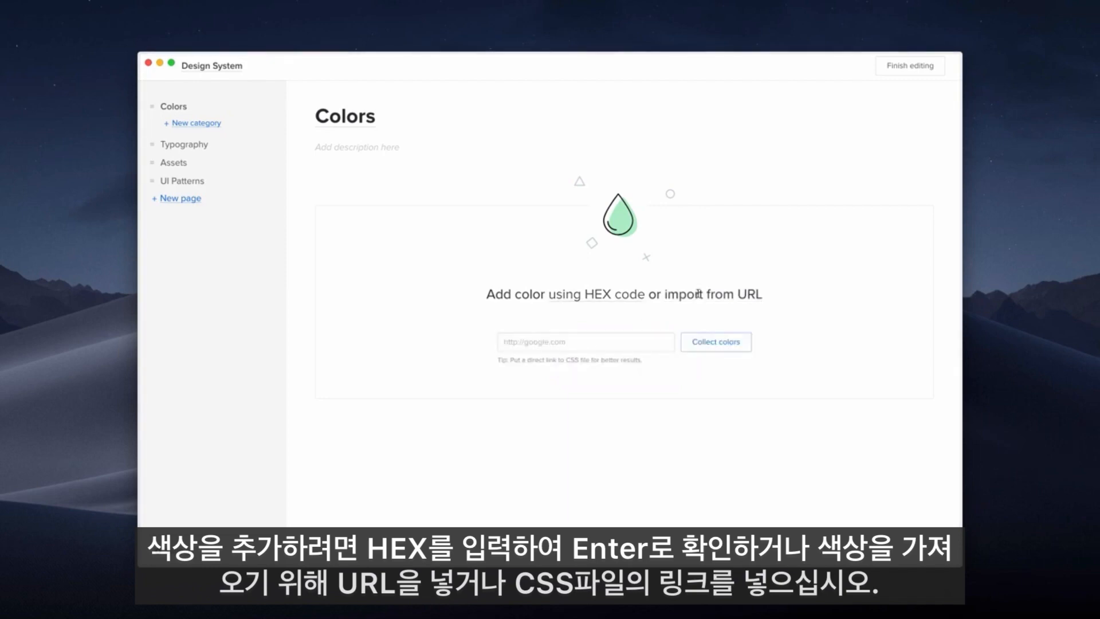
left_click(605, 342)
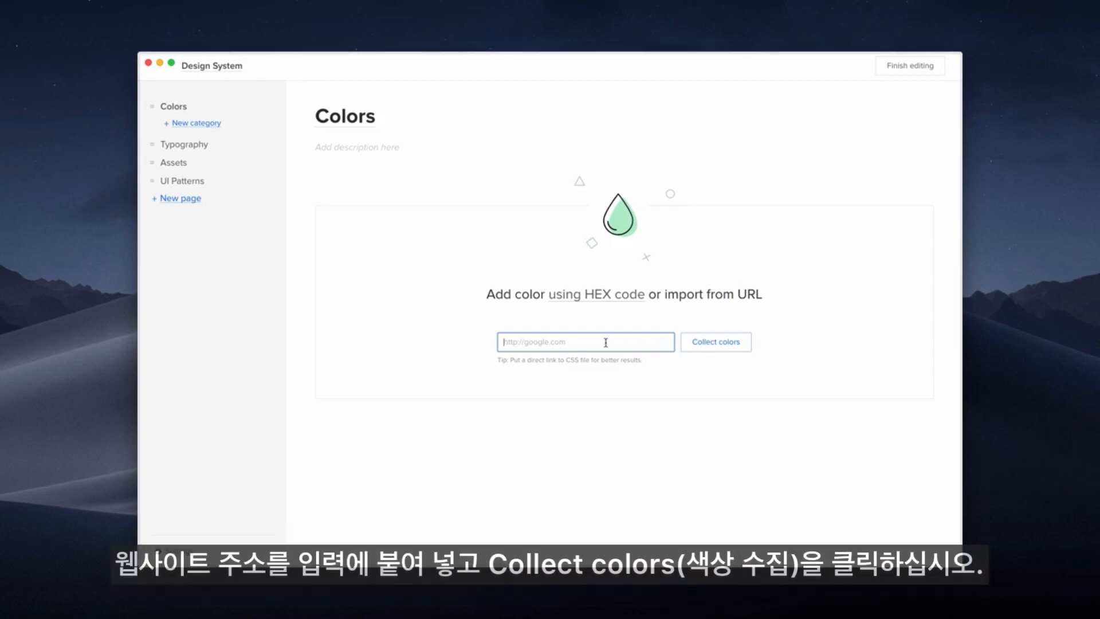
type("https://hmqbanking.com")
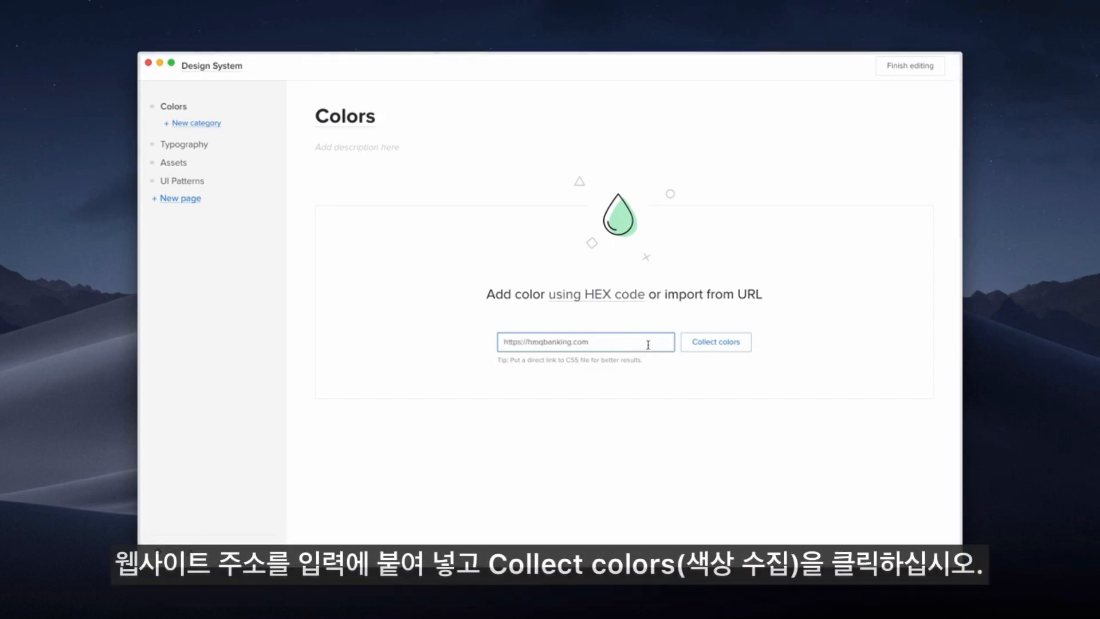
left_click(708, 342)
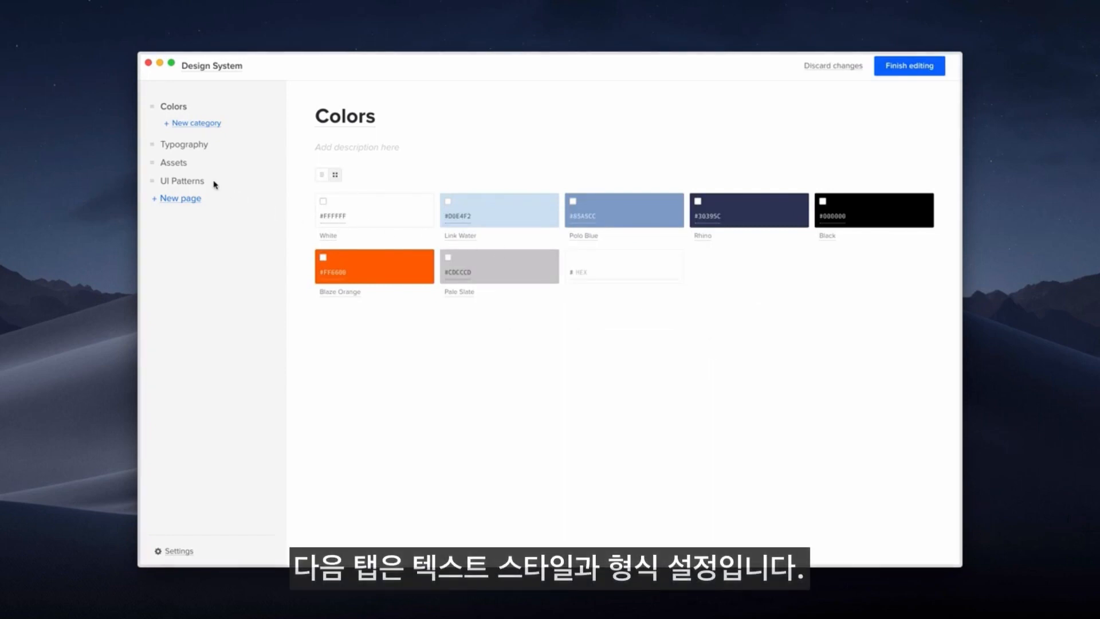
Upload all the SVG files in the Icons folder as brand assets of the design system
left_click(173, 147)
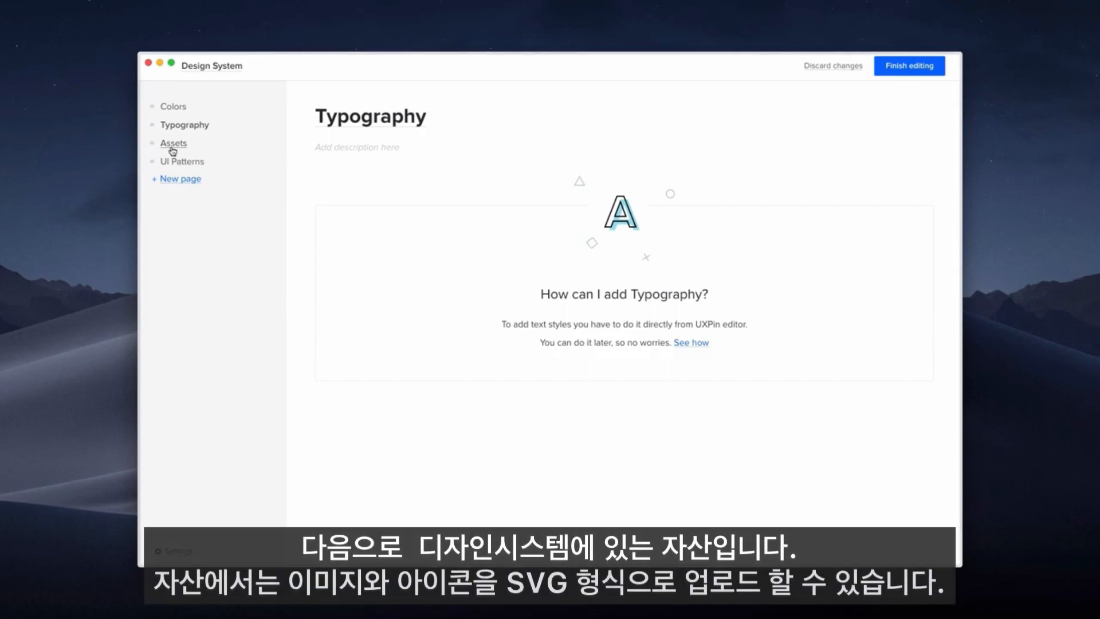
left_click(172, 149)
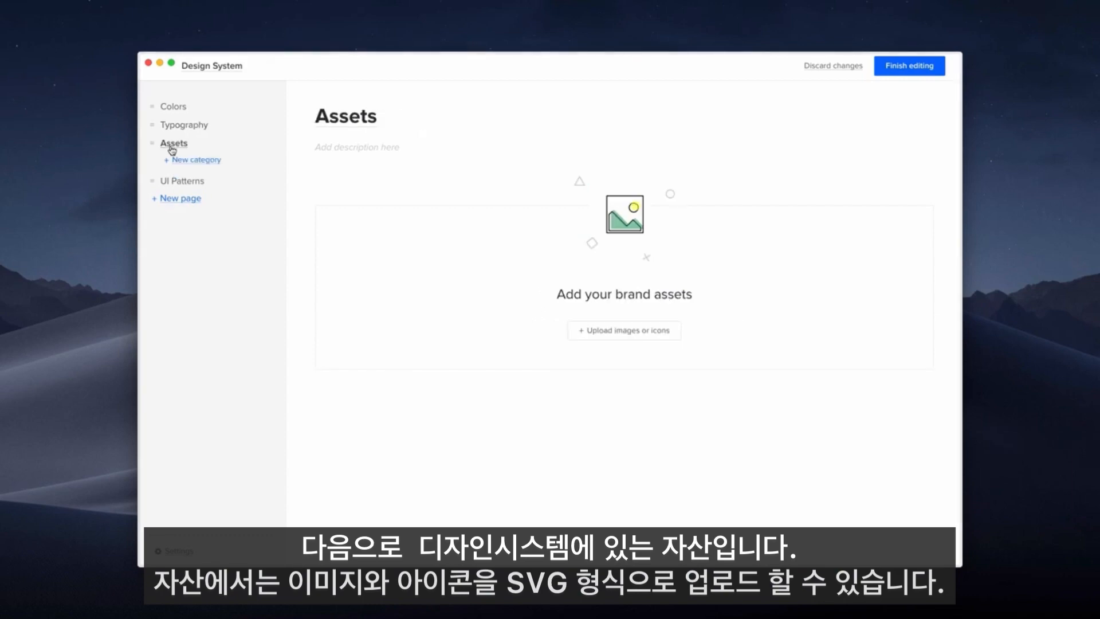
left_click(600, 334)
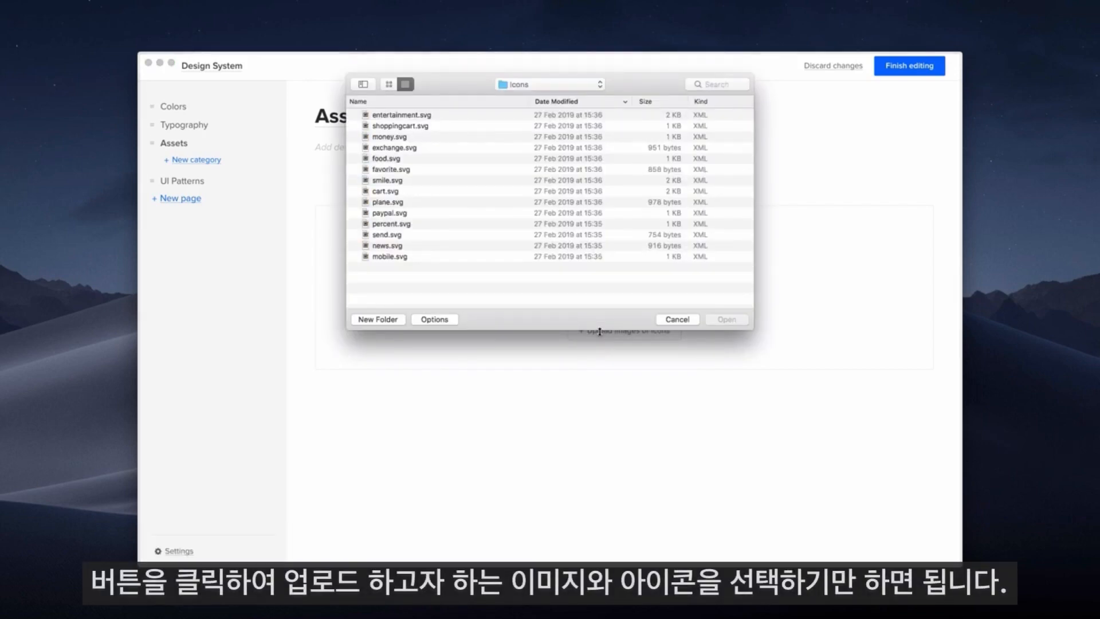
left_click_drag(475, 279, 376, 118)
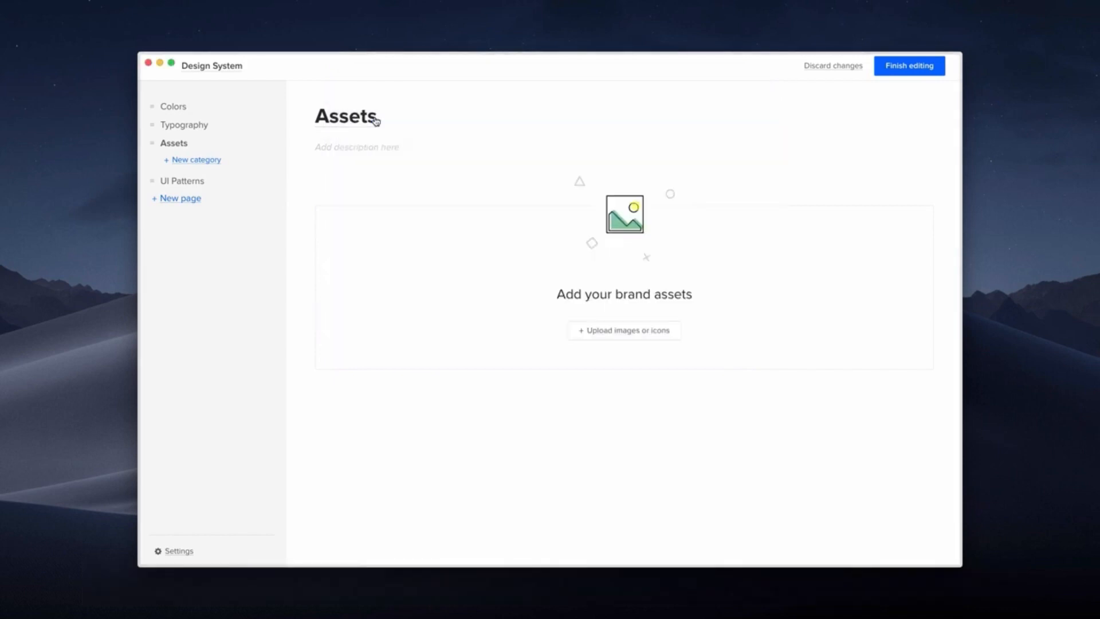
Check the UI Patterns page, finish editing the design system and return to the dashboard
left_click(197, 182)
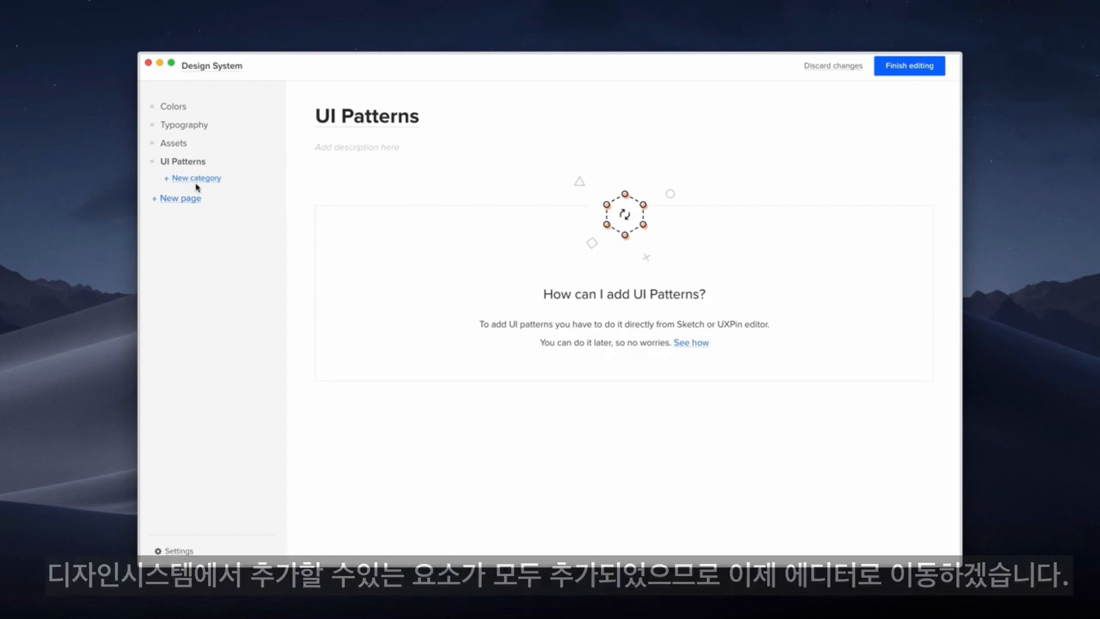
left_click(888, 67)
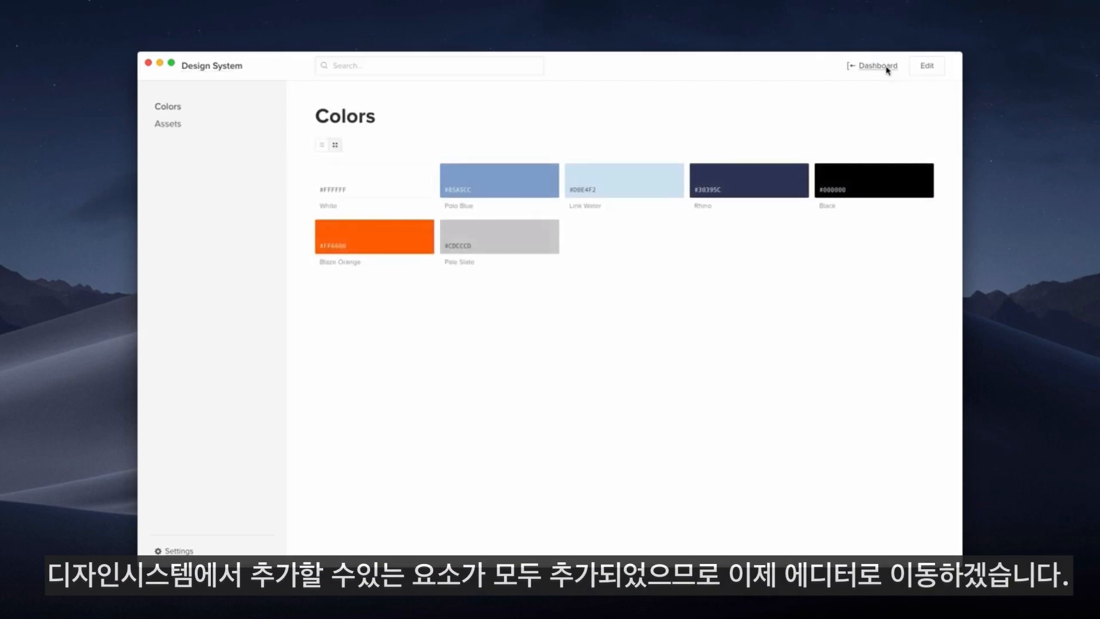
left_click(877, 66)
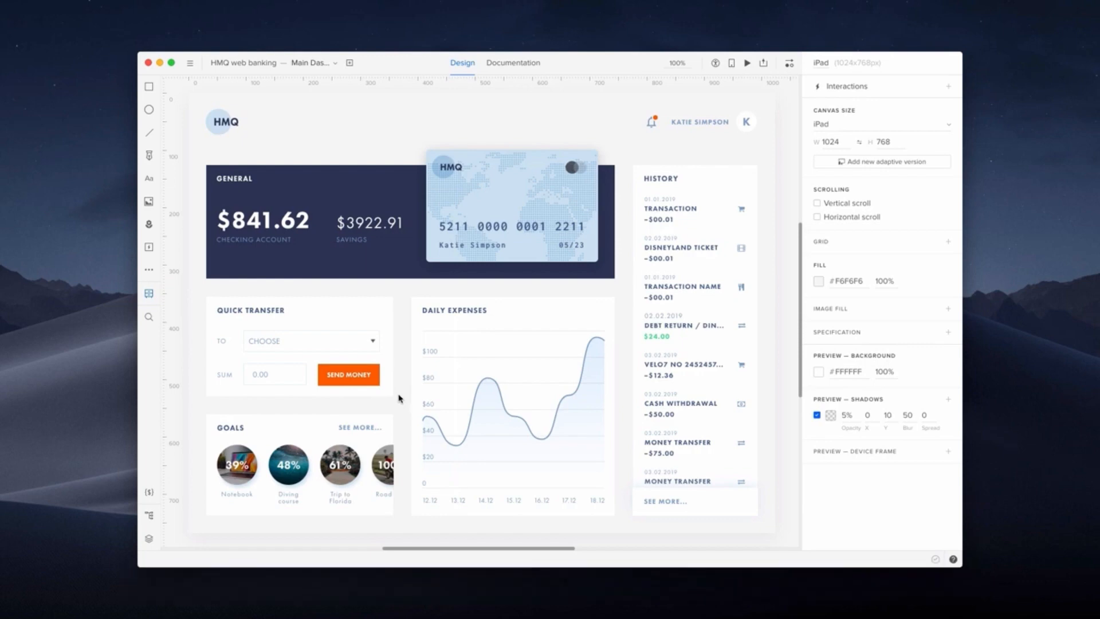
Show the design system library in the HMQ web banking prototype and add the QUICK TRANSFER heading as a text style
left_click(149, 294)
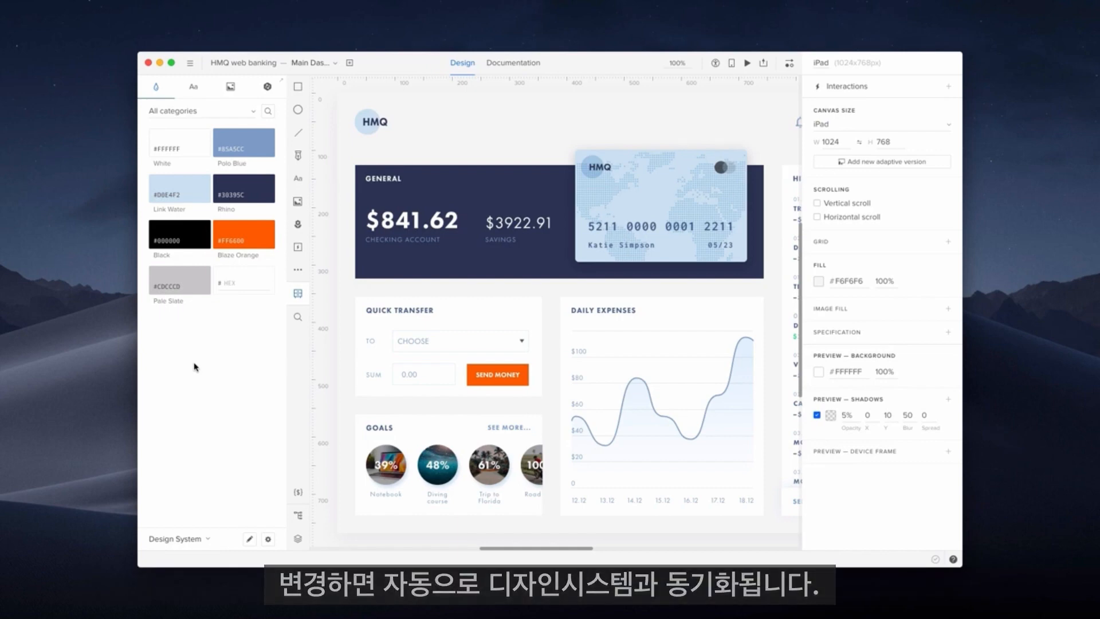
left_click(190, 92)
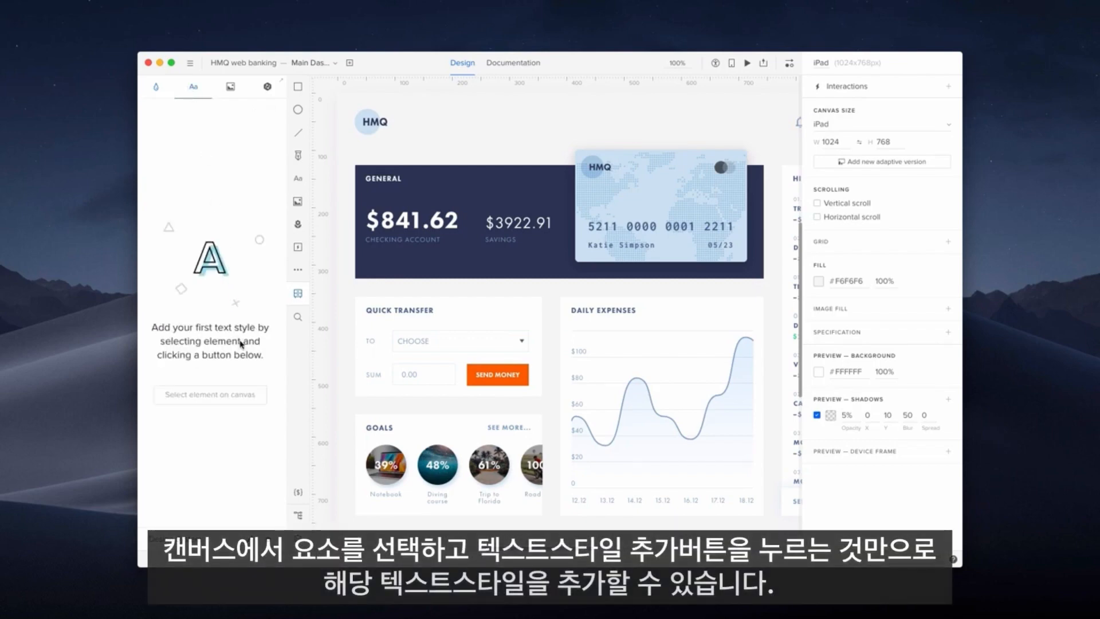
left_click(388, 314)
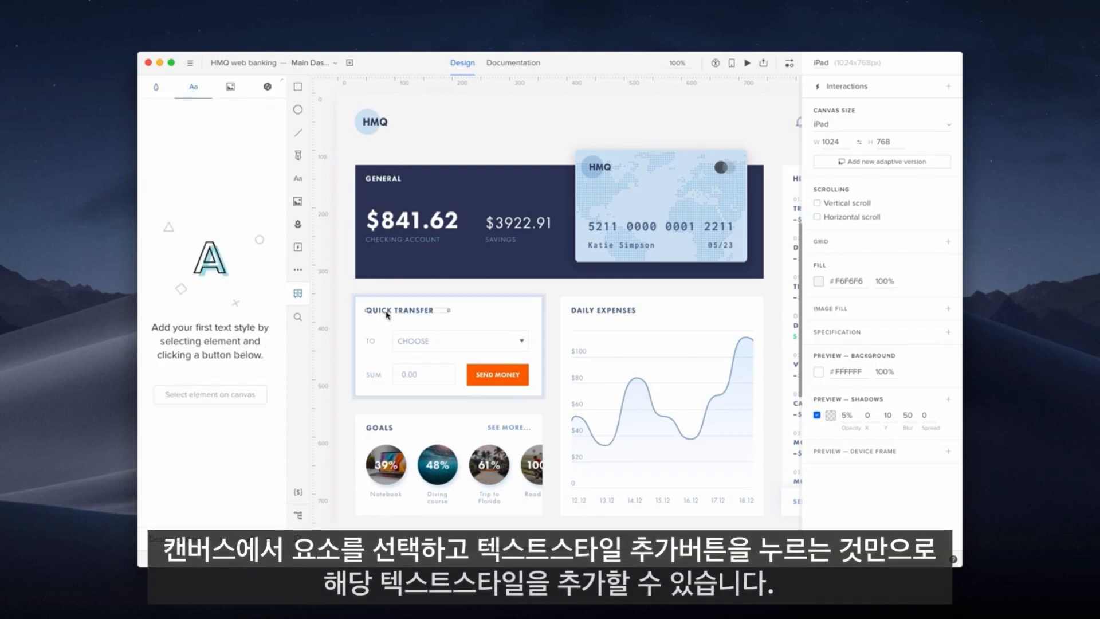
left_click(222, 396)
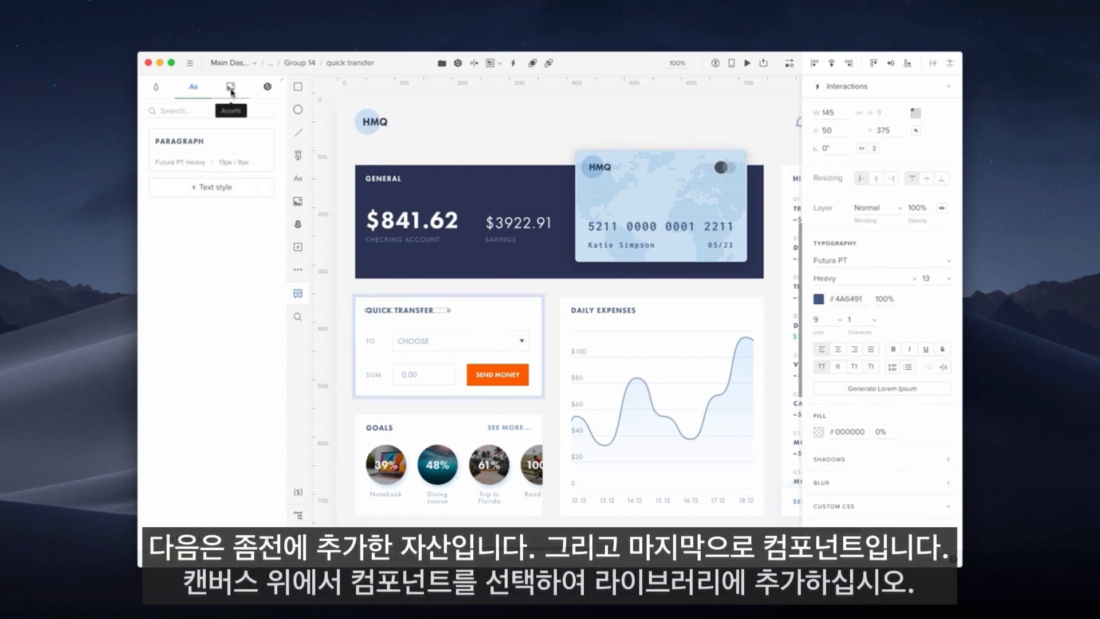
Add the orange SEND MONEY button to the library as a symbol and give it a name starting with "Button"
left_click(230, 86)
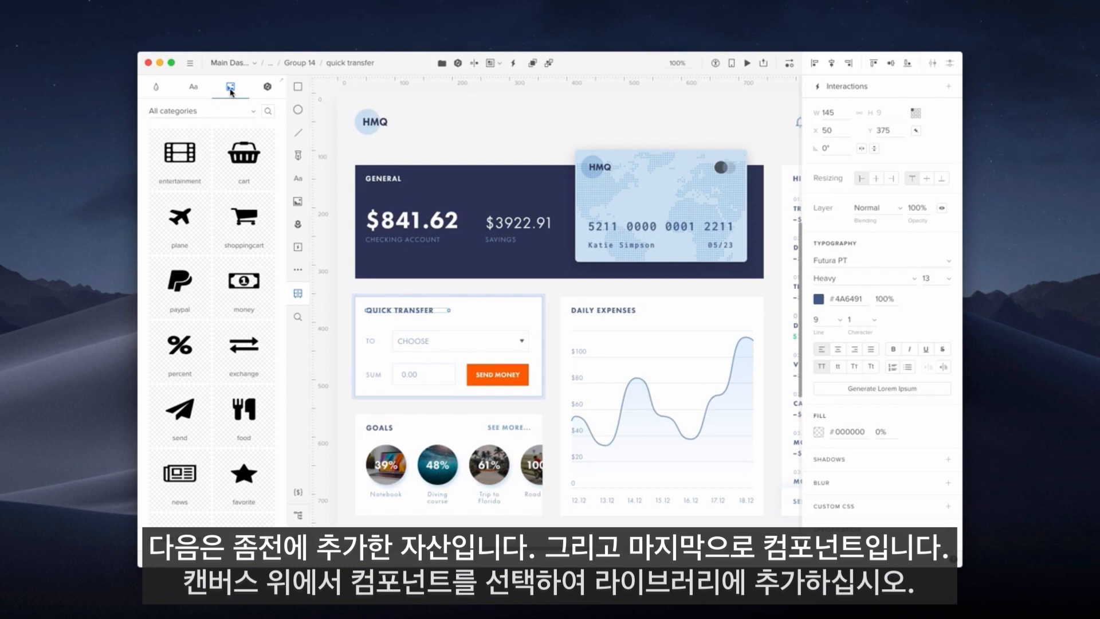
left_click(268, 87)
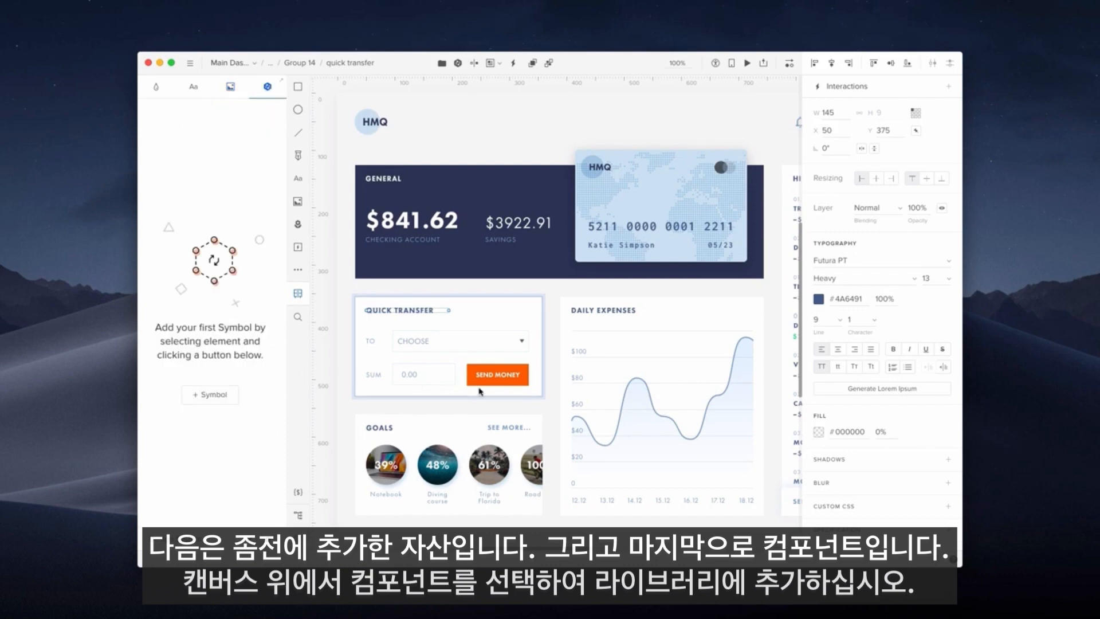
left_click(513, 380)
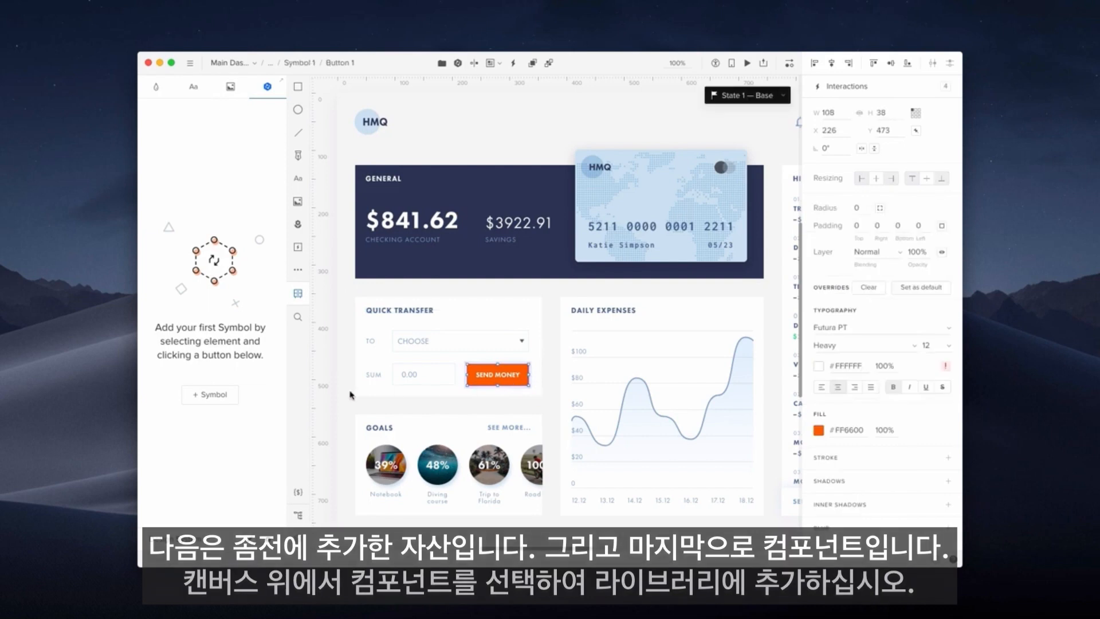
left_click(211, 395)
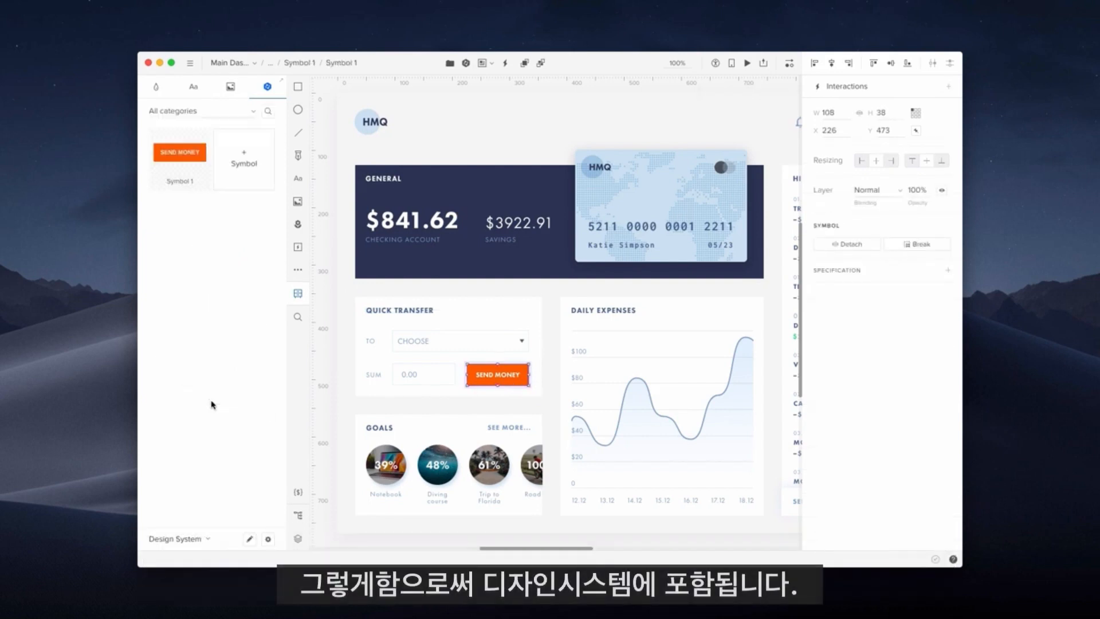
double_click(181, 181)
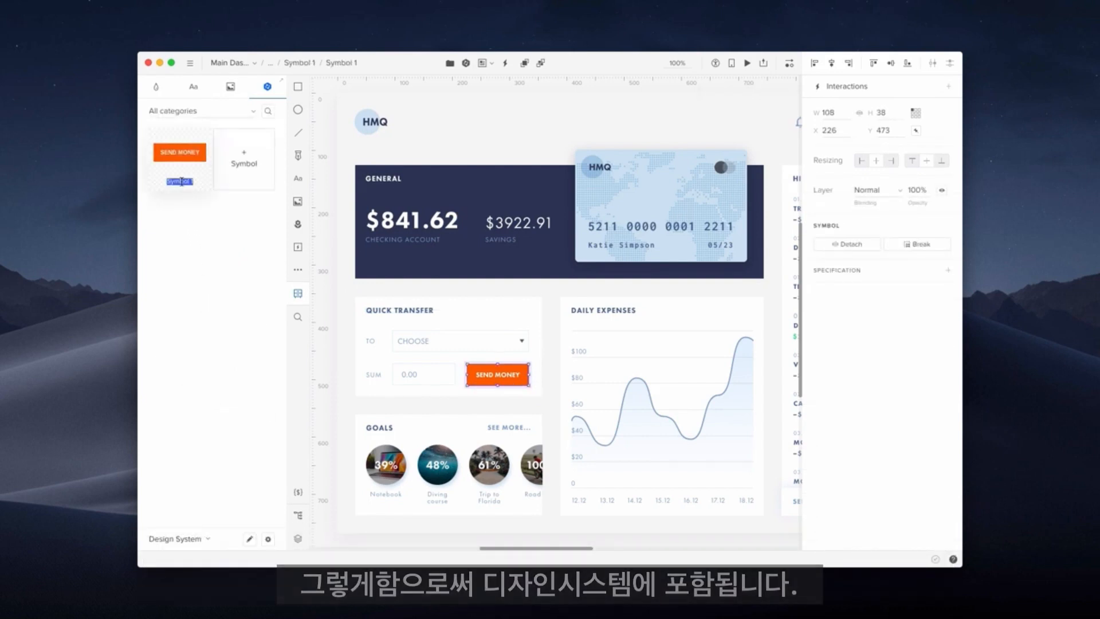
type("Button...")
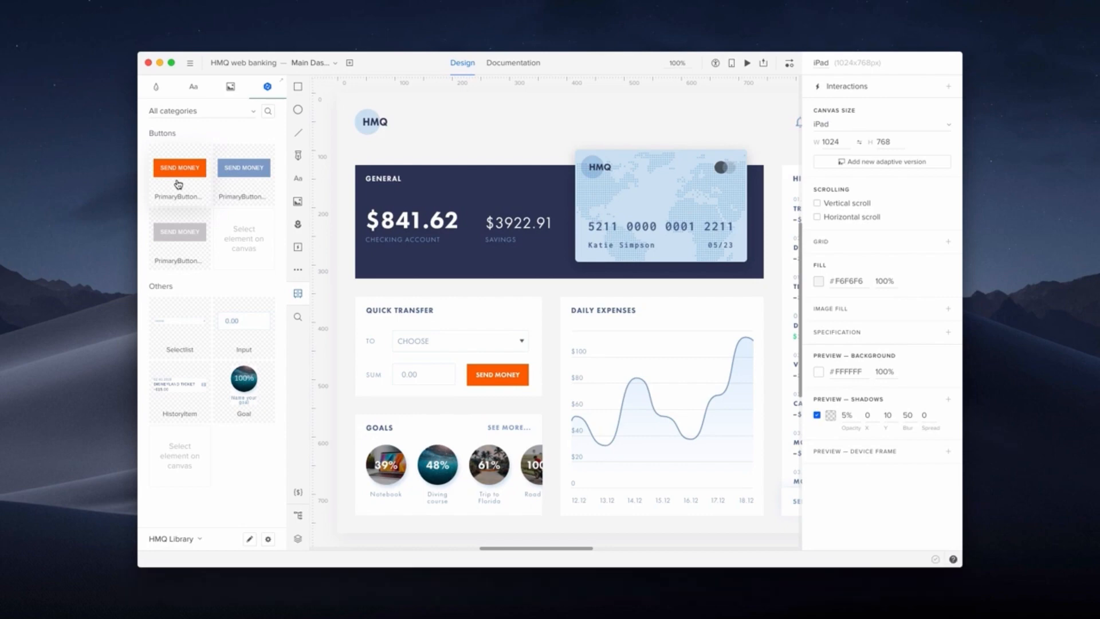
Look through the HMQ Library's assets and their categories, its text styles, and its base colors and tints
left_click(230, 87)
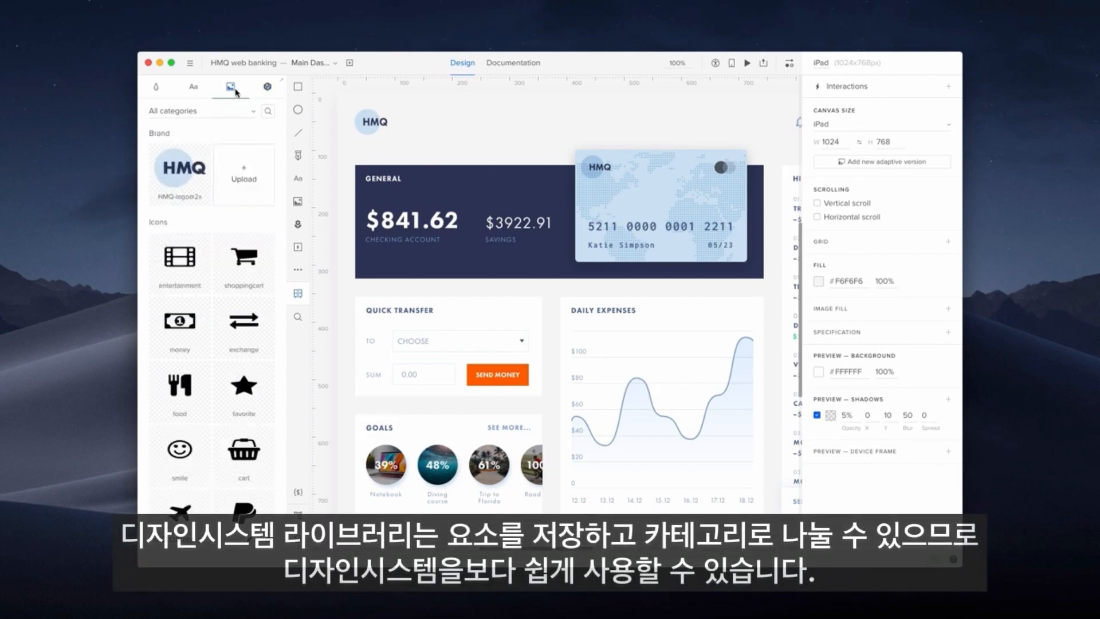
left_click(223, 112)
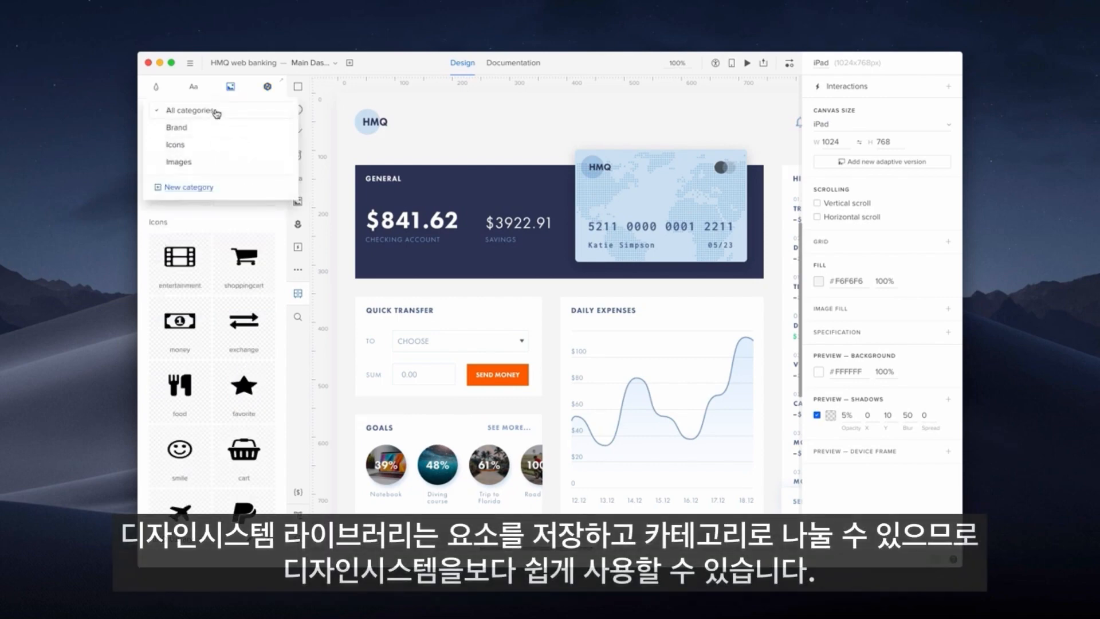
left_click(193, 87)
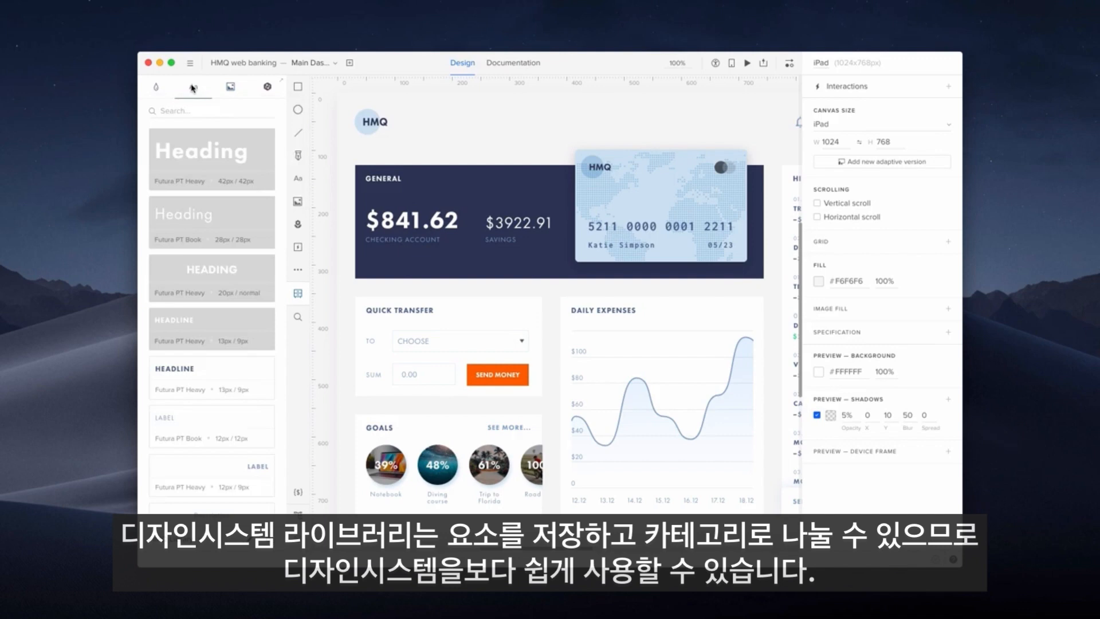
left_click(155, 88)
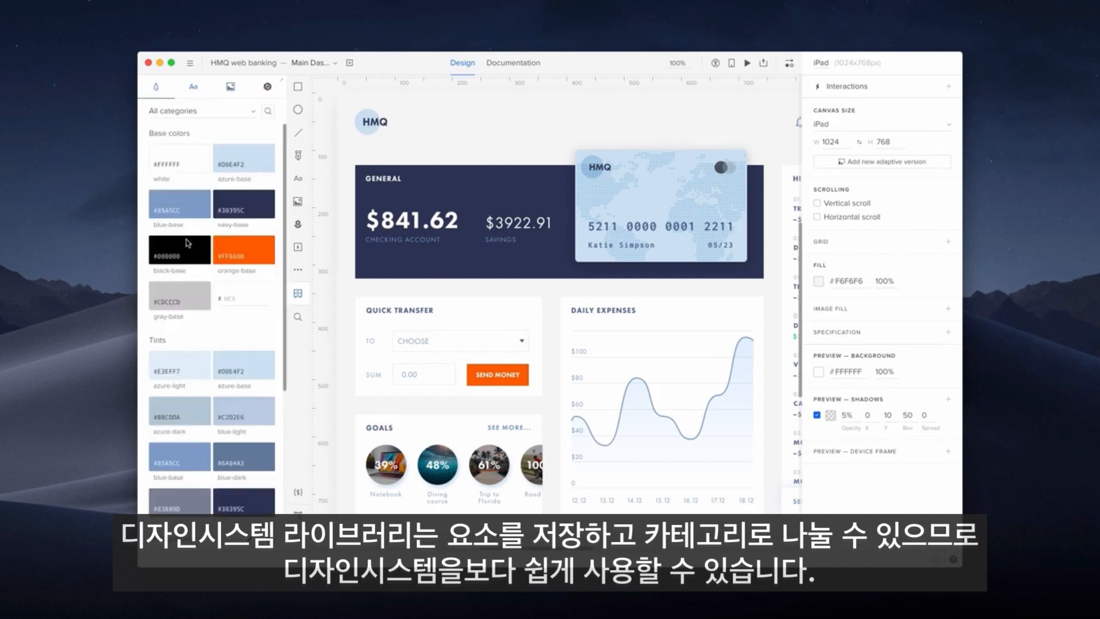
scroll(194, 327, "down", 5)
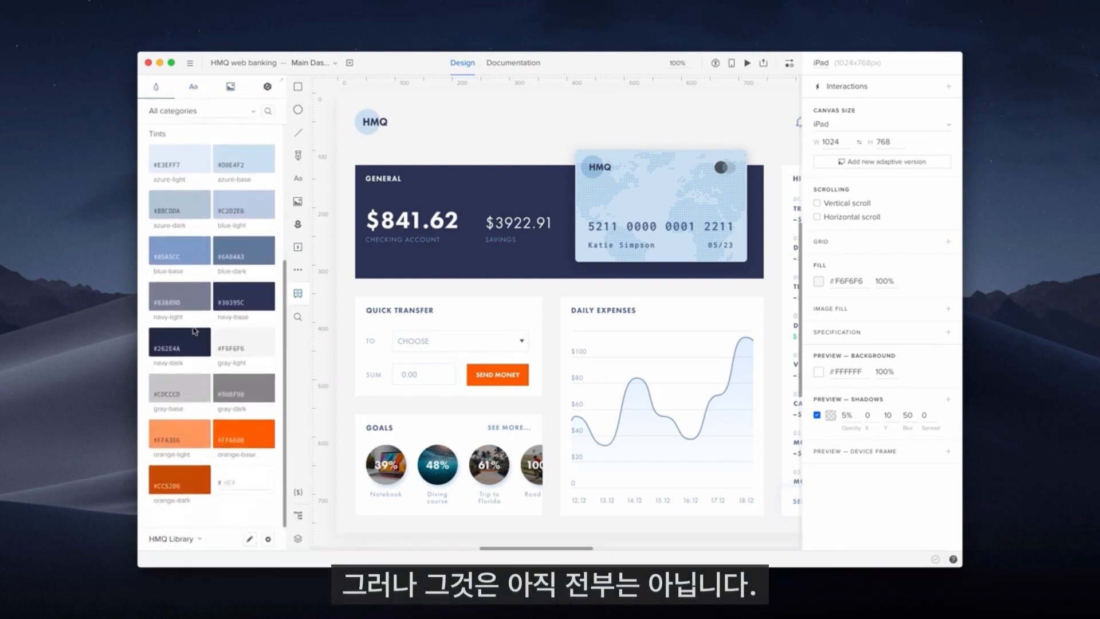
Open the design system of the HMQ Library and review the Colors documentation, from usage notes to the base color and tint swatches
left_click(268, 540)
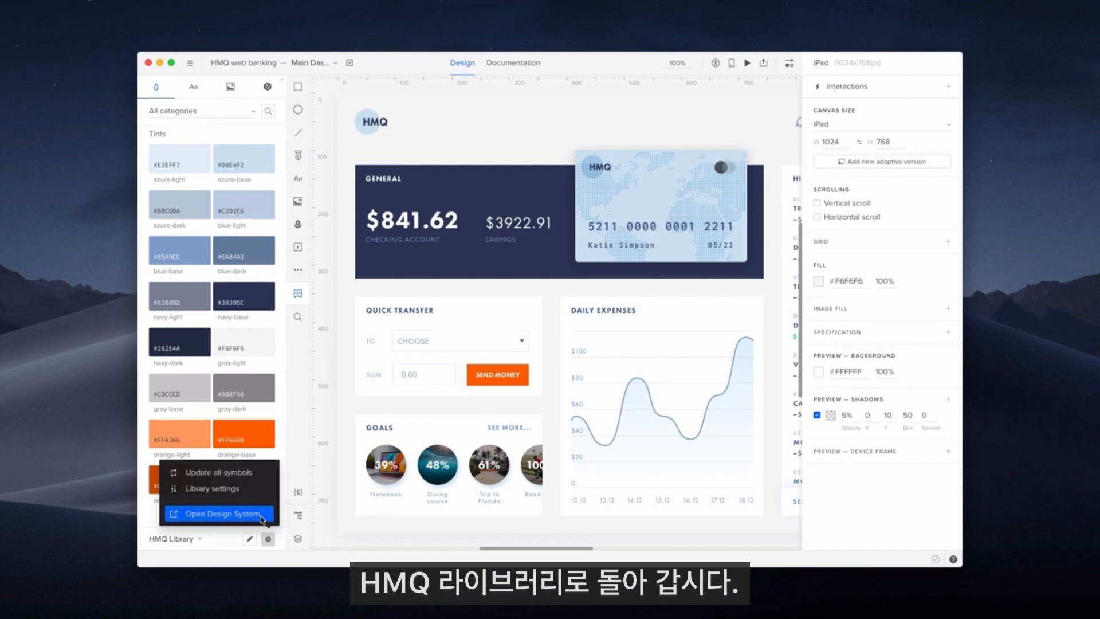
left_click(261, 516)
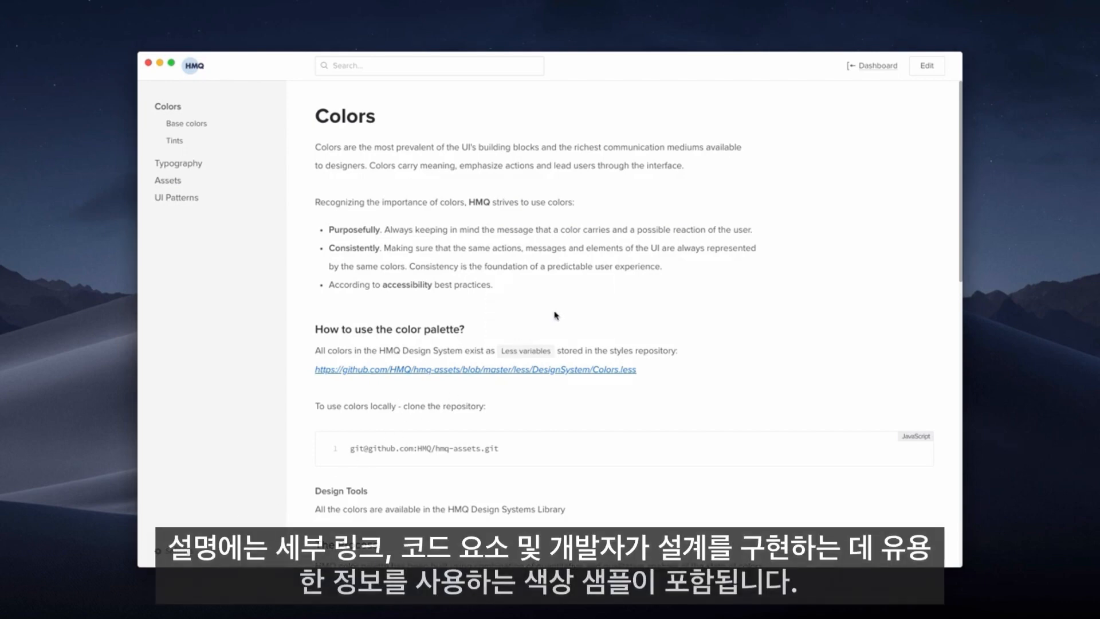
scroll(555, 315, "down", 10)
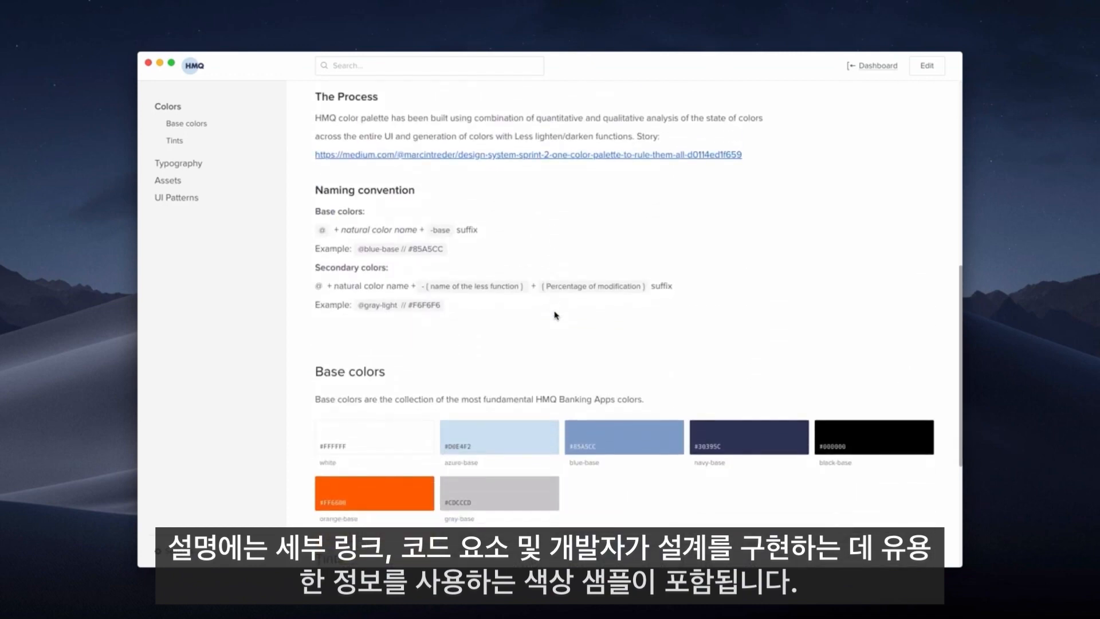
scroll(555, 314, "down", 3)
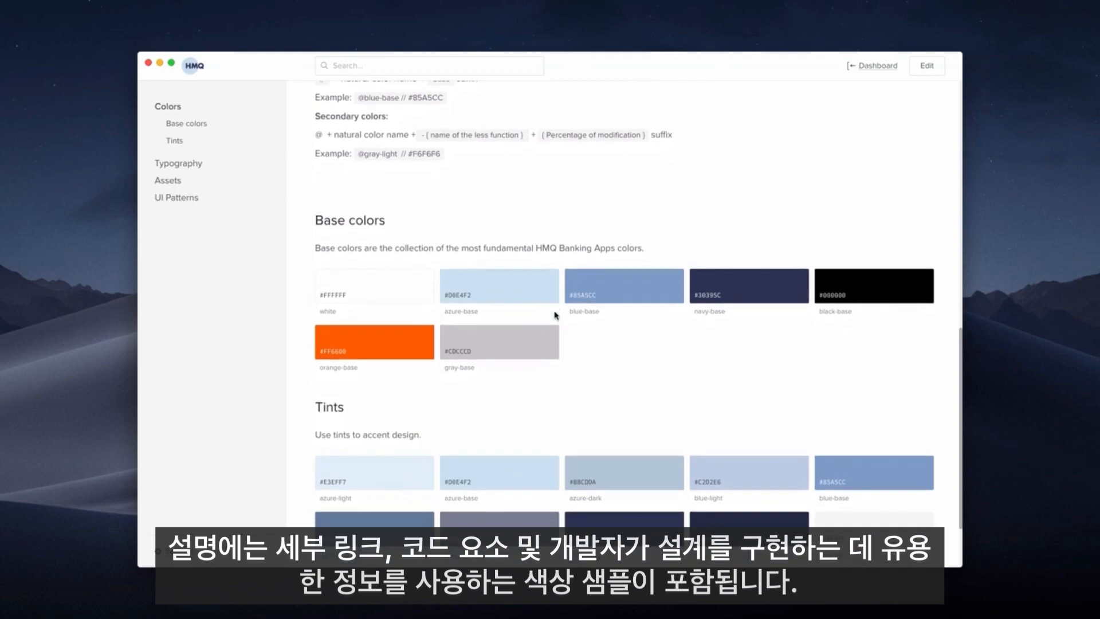
scroll(554, 315, "up", 6)
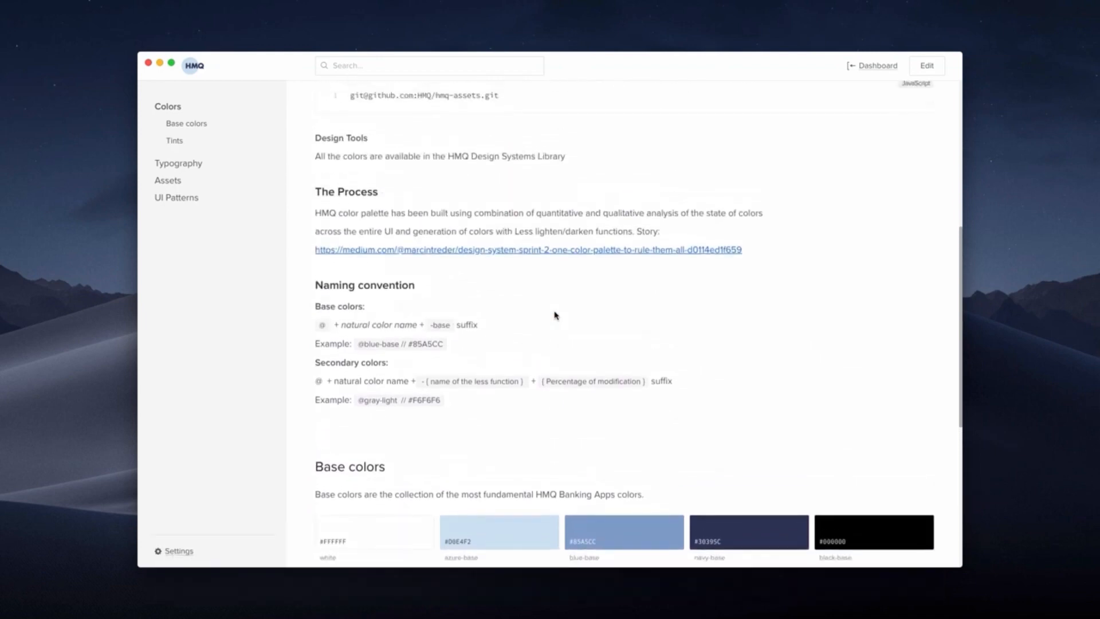
scroll(555, 314, "up", 5)
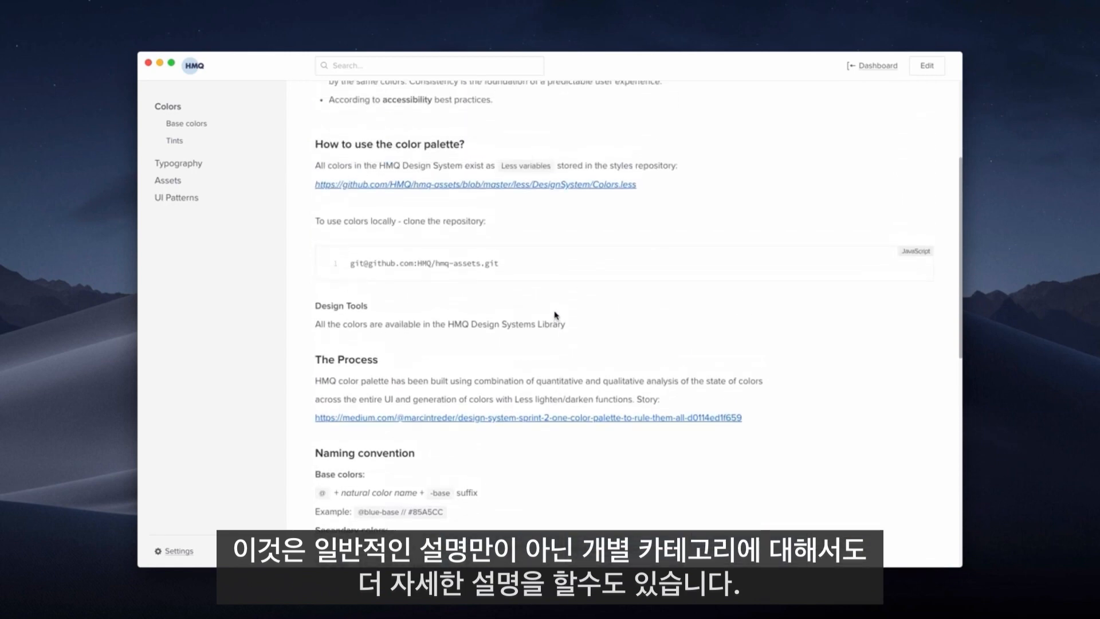
Return to the start of the Colors documentation and review the Typography page, from its usage notes to the text styles and their code
scroll(555, 315, "up", 1)
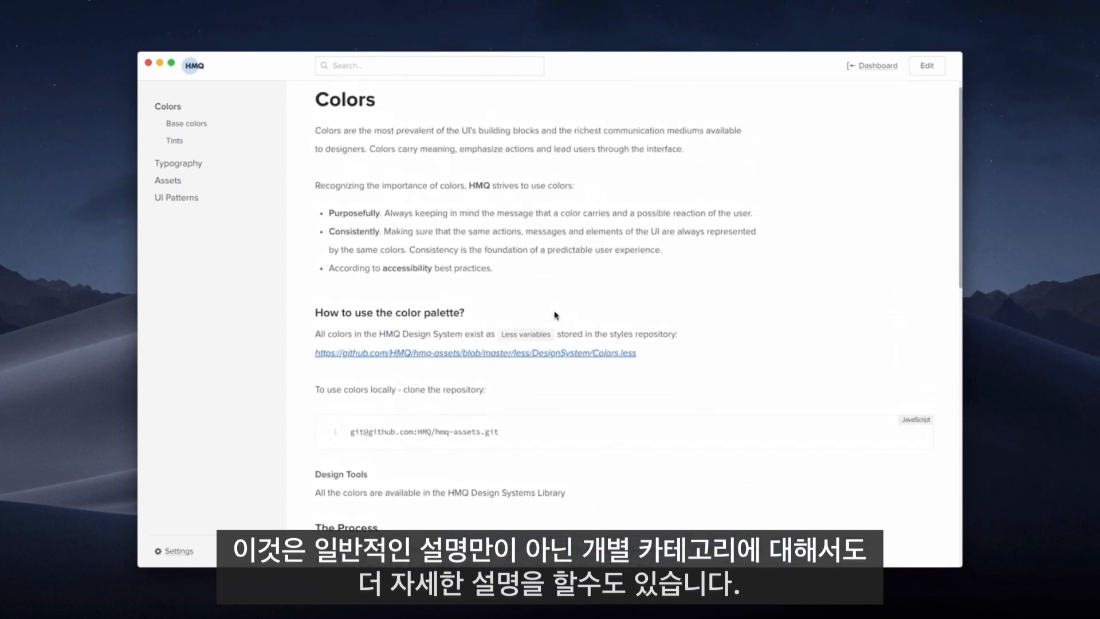
scroll(555, 315, "up", 1)
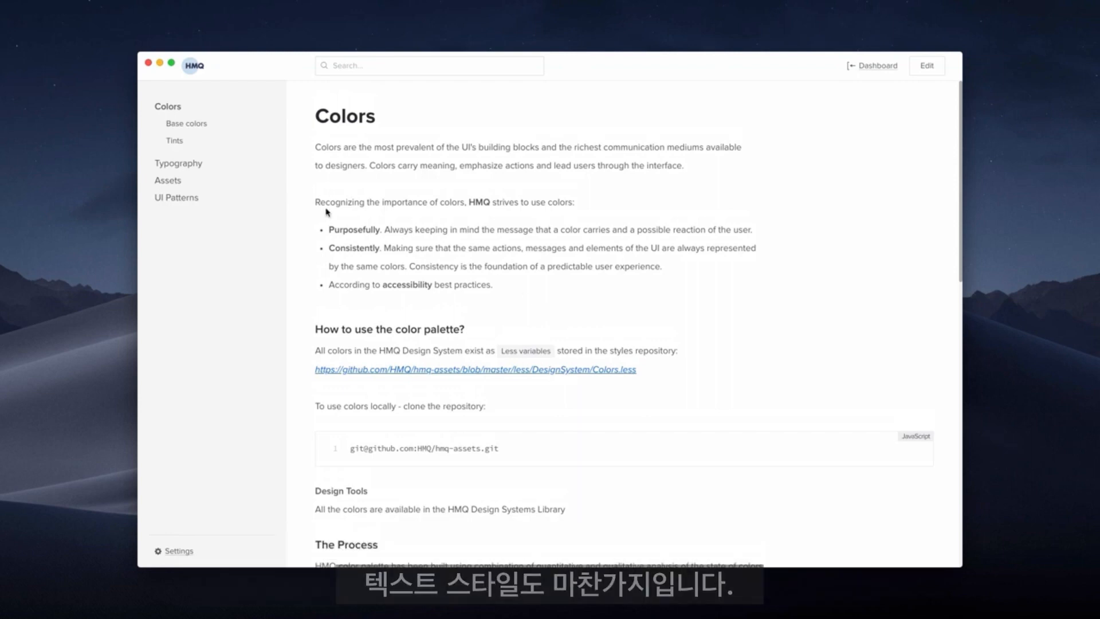
left_click(193, 165)
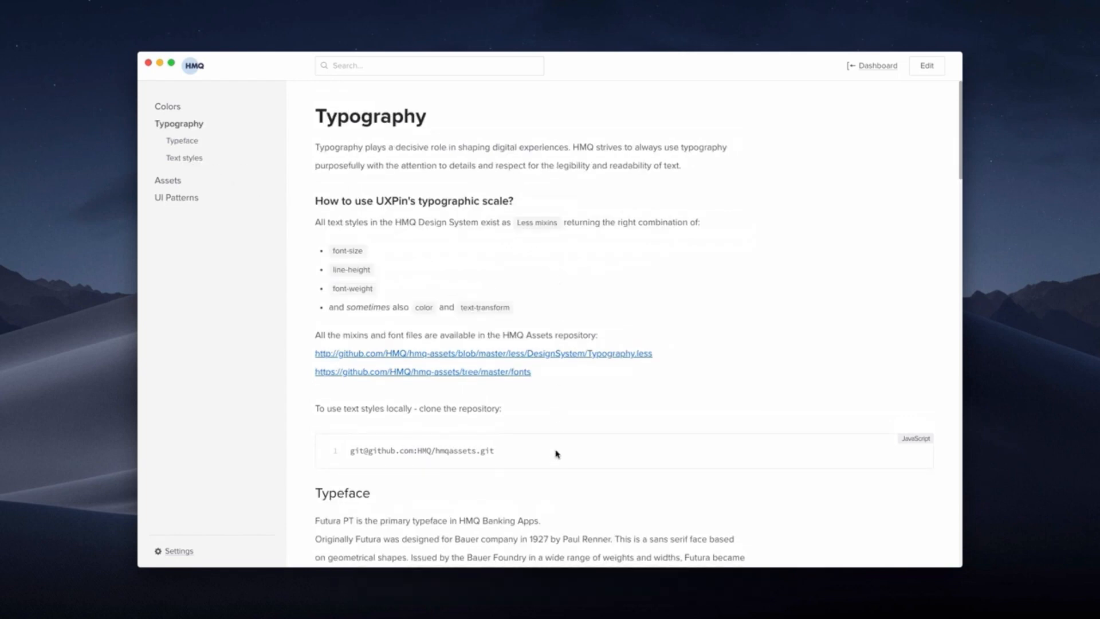
scroll(556, 449, "down", 5)
scroll(556, 454, "down", 20)
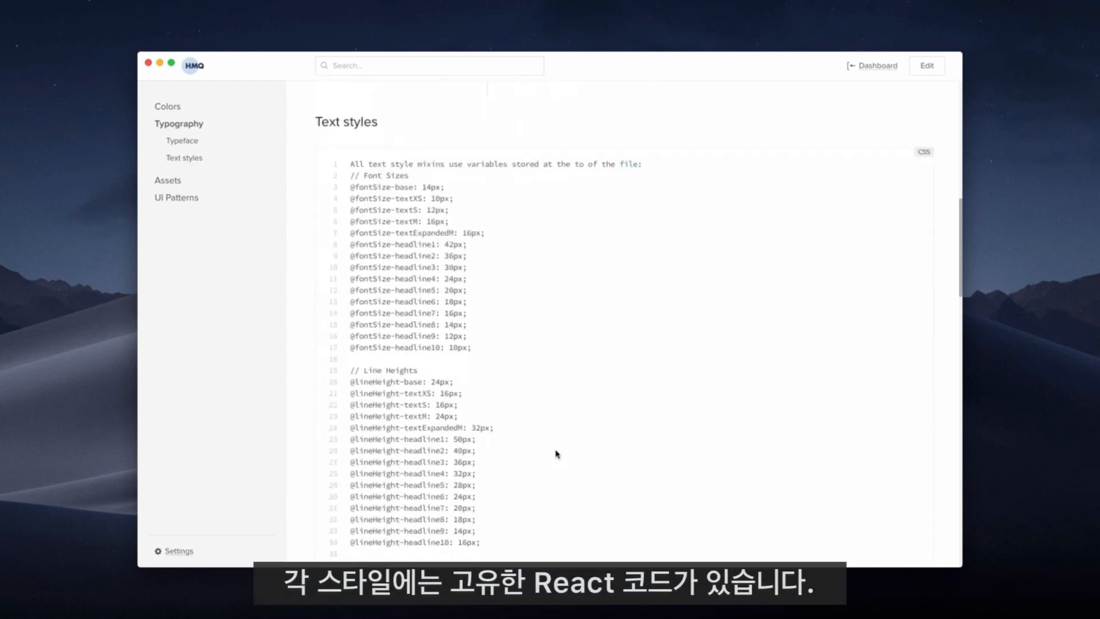
scroll(555, 454, "down", 2)
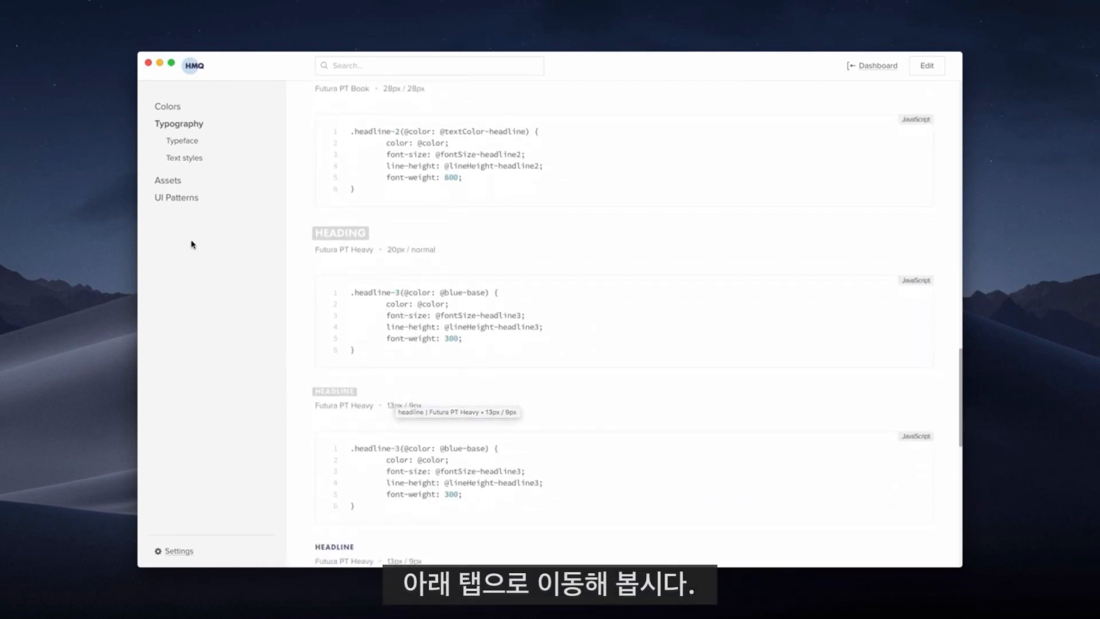
Look through the Assets page with its brand logo and icons, and all the elements on the UI Patterns page
left_click(157, 186)
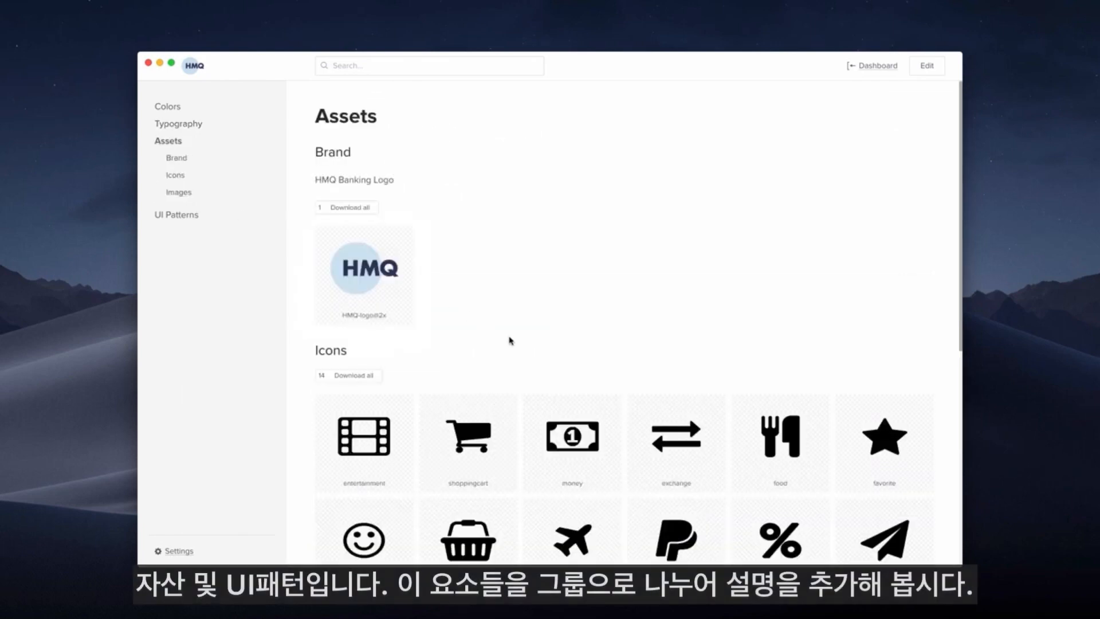
scroll(510, 339, "down", 10)
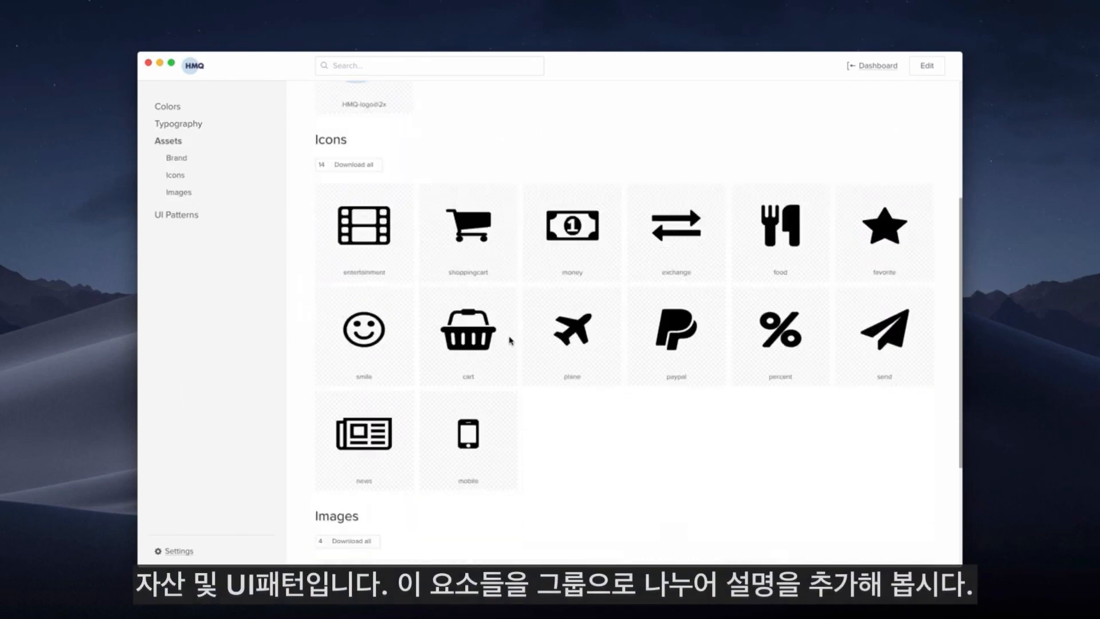
left_click(179, 216)
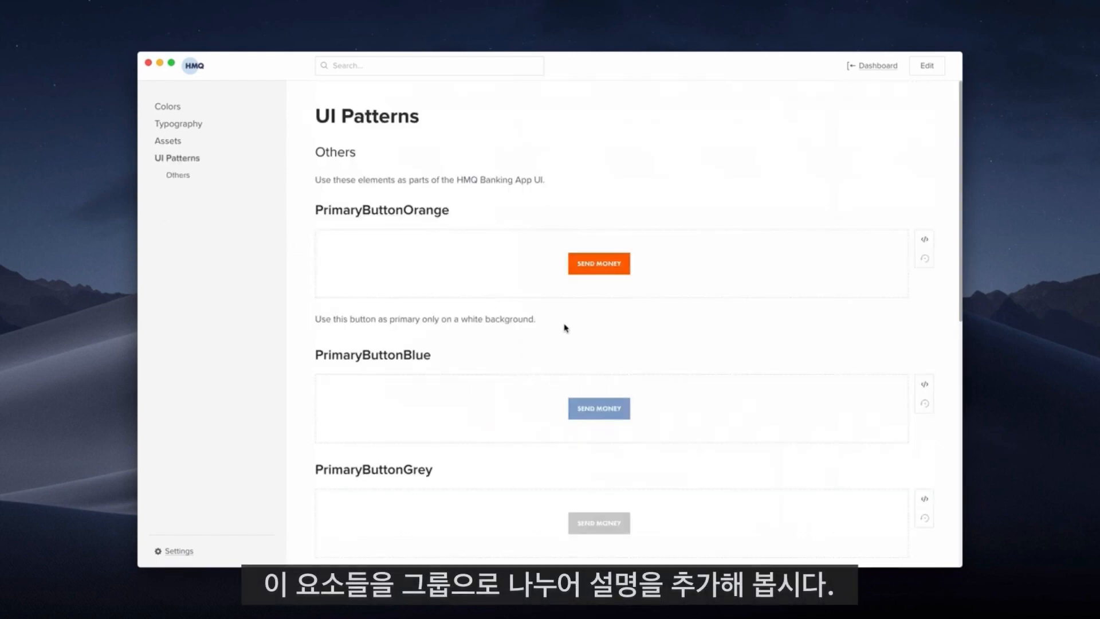
scroll(589, 343, "down", 9)
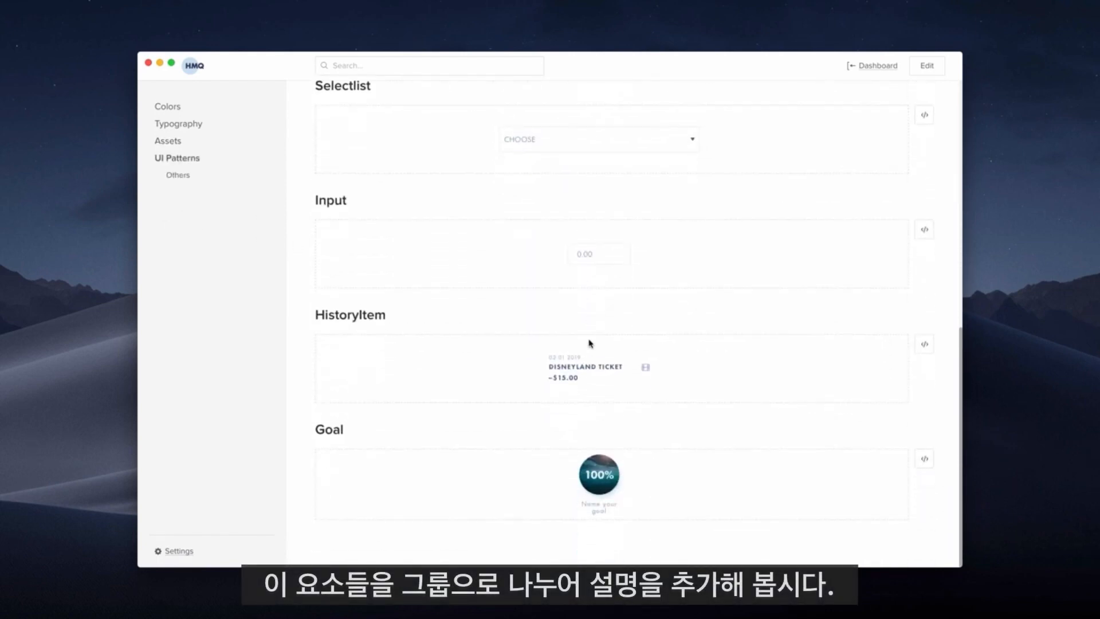
scroll(589, 344, "up", 9)
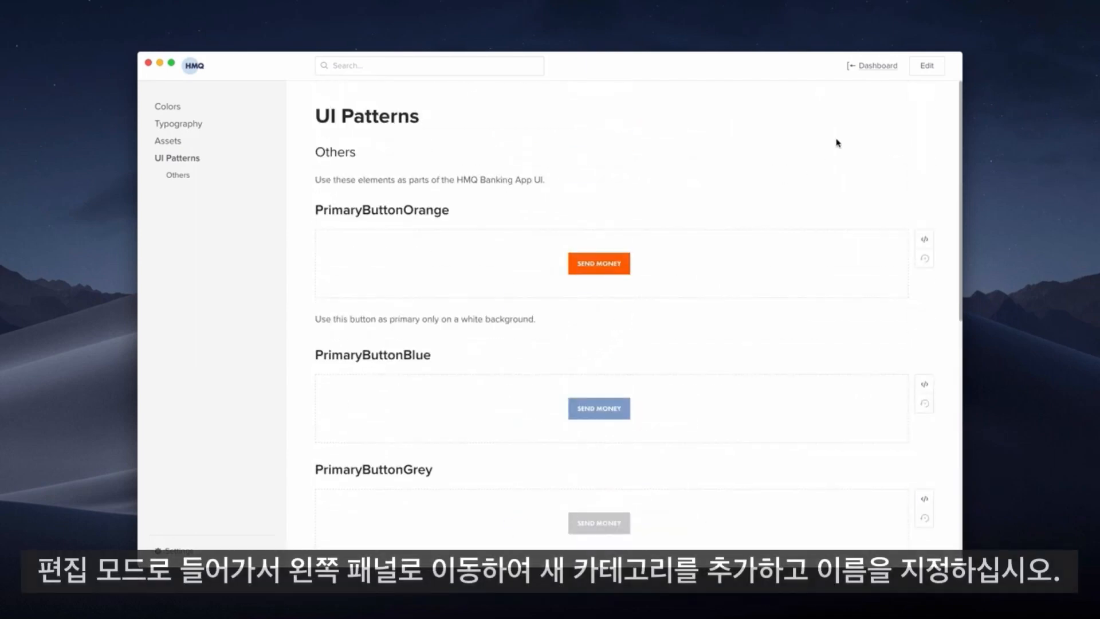
Start editing the design system, add a "Buttons" category to UI Patterns and place it above Others
left_click(925, 68)
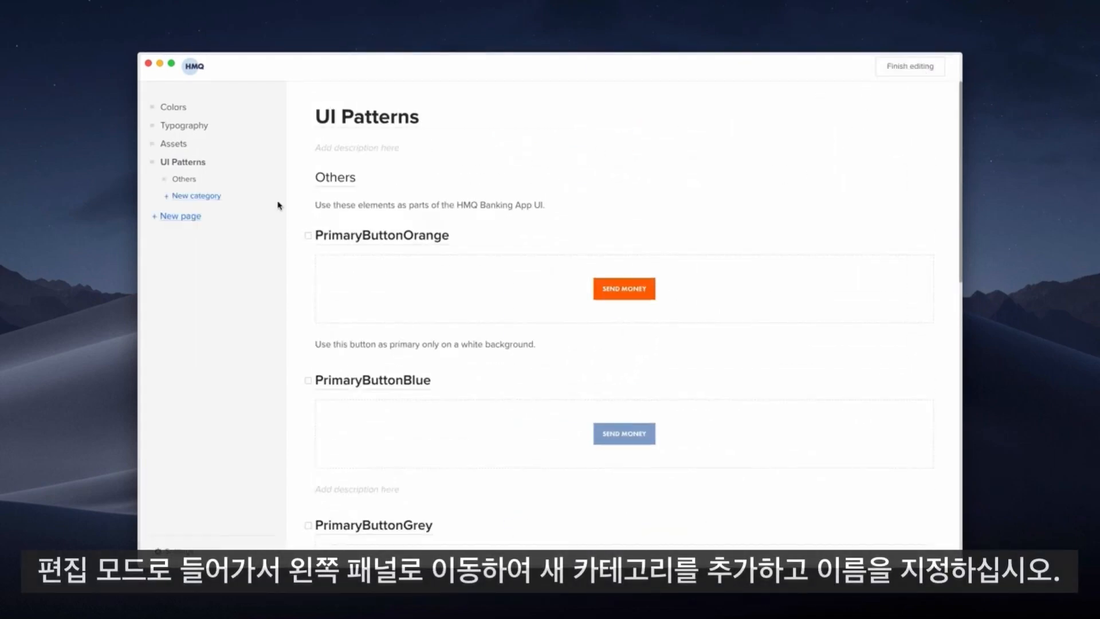
left_click(176, 196)
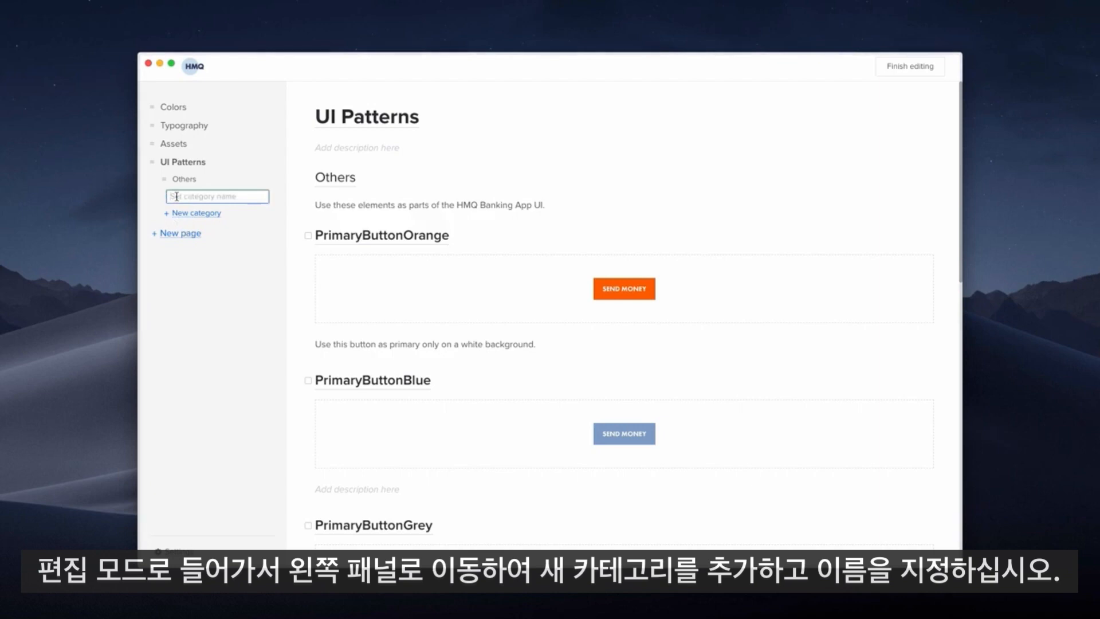
type("Buttons")
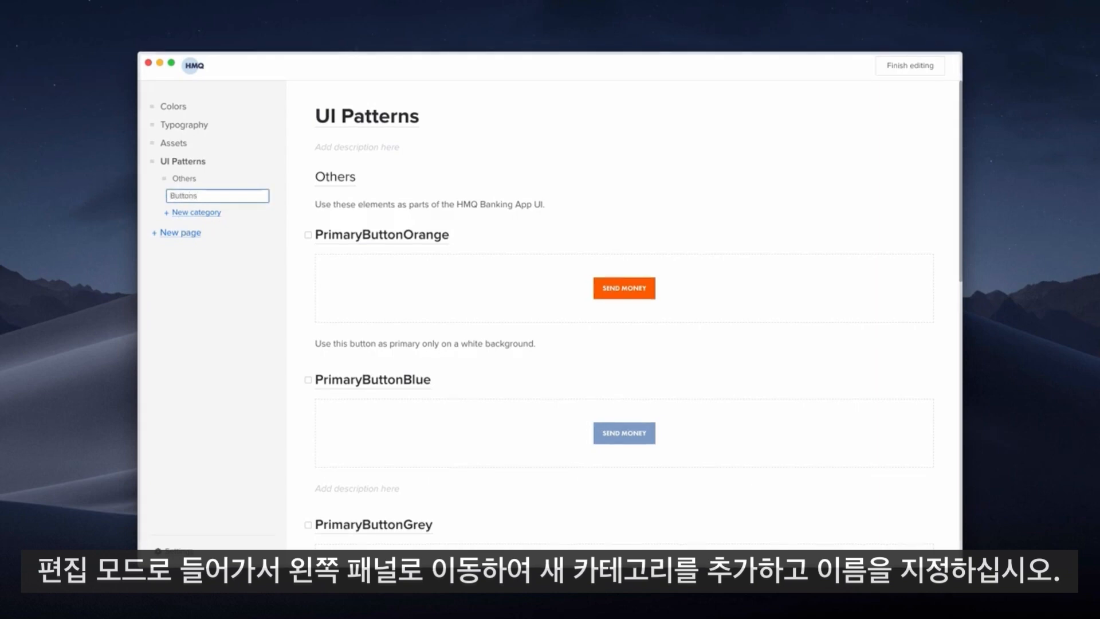
key("Return")
left_click_drag(163, 195, 164, 175)
Select PrimaryButtonOrange, PrimaryButtonBlue and PrimaryButtonGrey under Others and move them together into the Buttons category
left_click(308, 339)
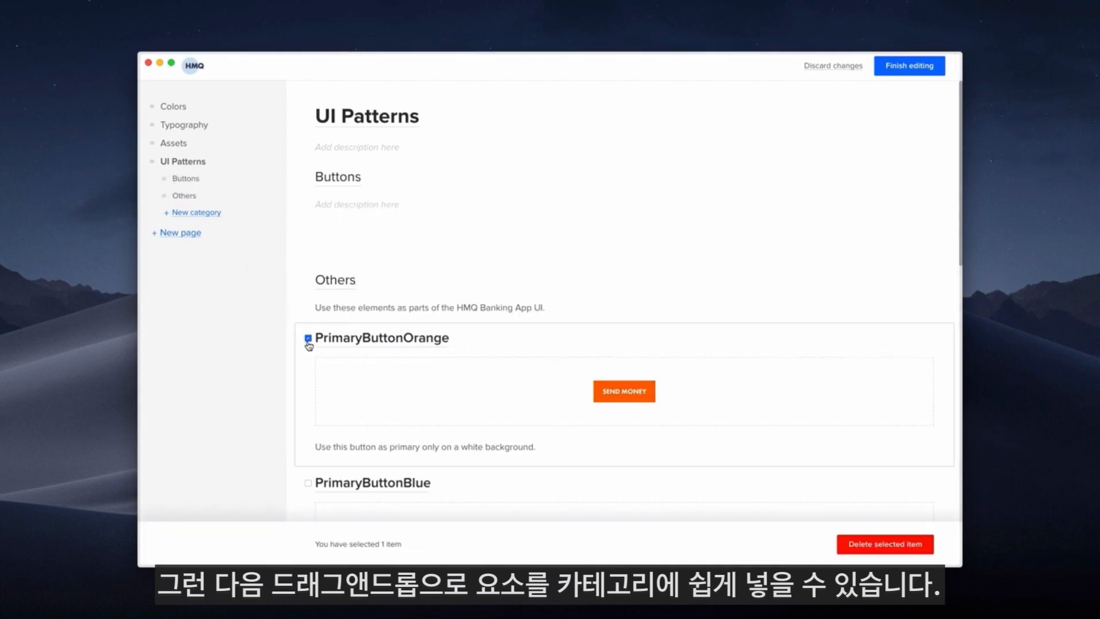
scroll(308, 346, "down", 3)
left_click(309, 384)
scroll(309, 384, "down", 5)
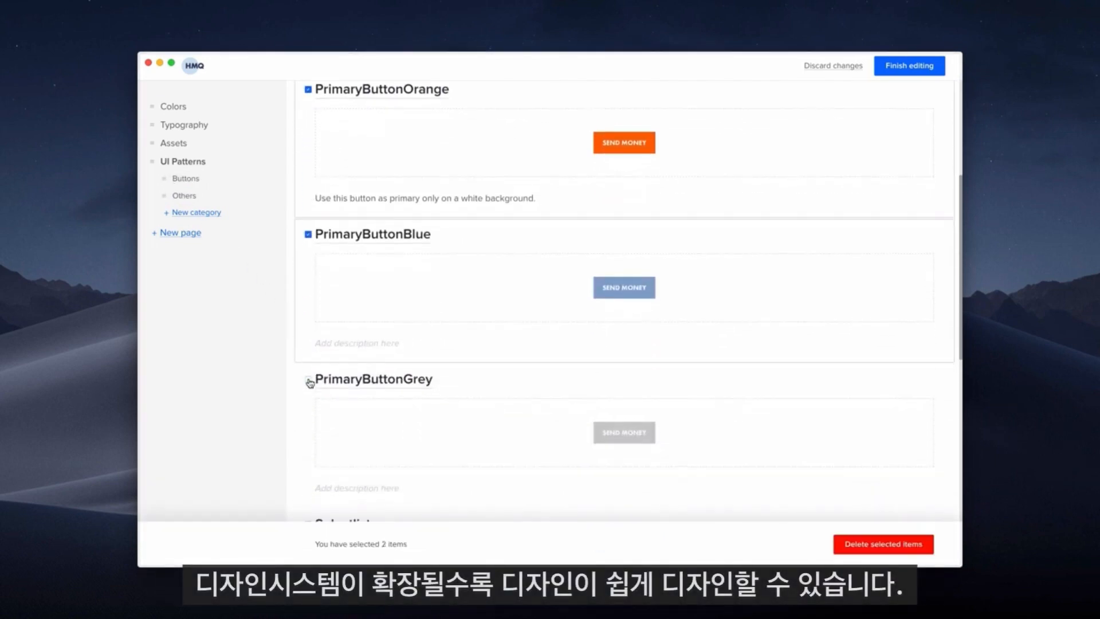
left_click(309, 382)
scroll(309, 382, "up", 2)
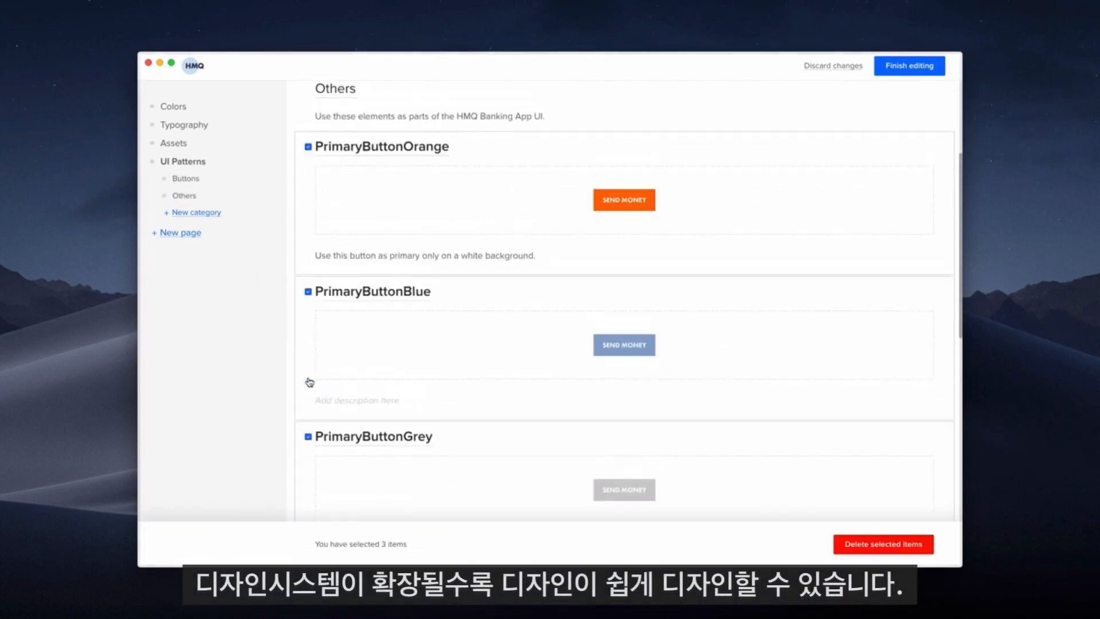
scroll(310, 382, "up", 6)
left_click_drag(319, 347, 317, 241)
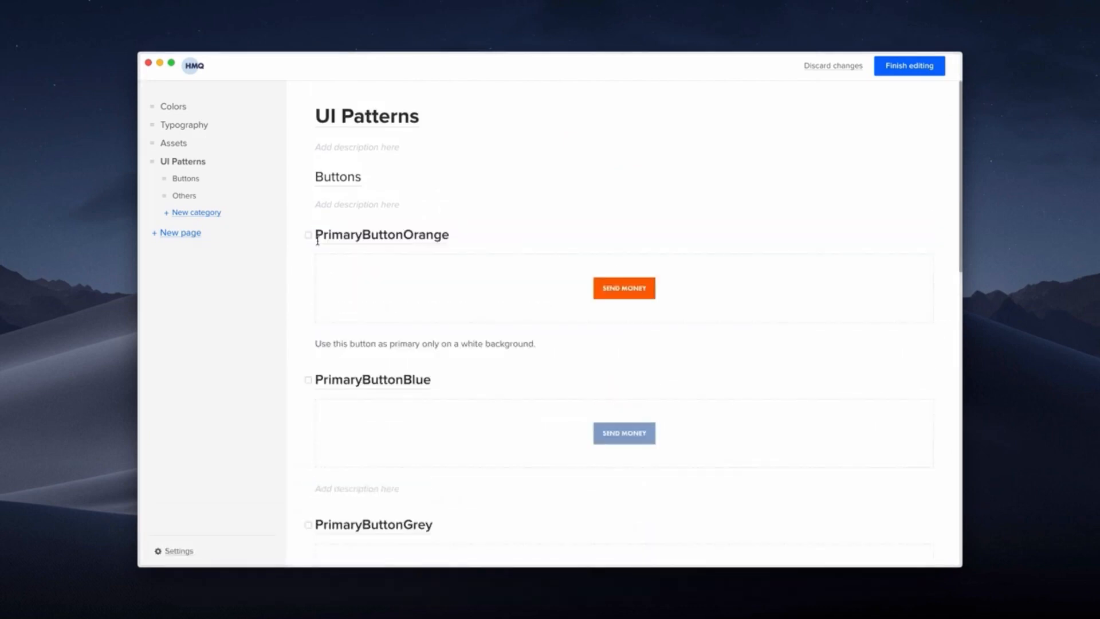
Describe the Buttons category as a clickable component that draws attention to actions in the app and triggers any sort of event
left_click(322, 202)
type("The Button component represents a clickable button. Buttons draw attention to actions that can be performed in our app. Buttons are used to trigger any sort of event.")
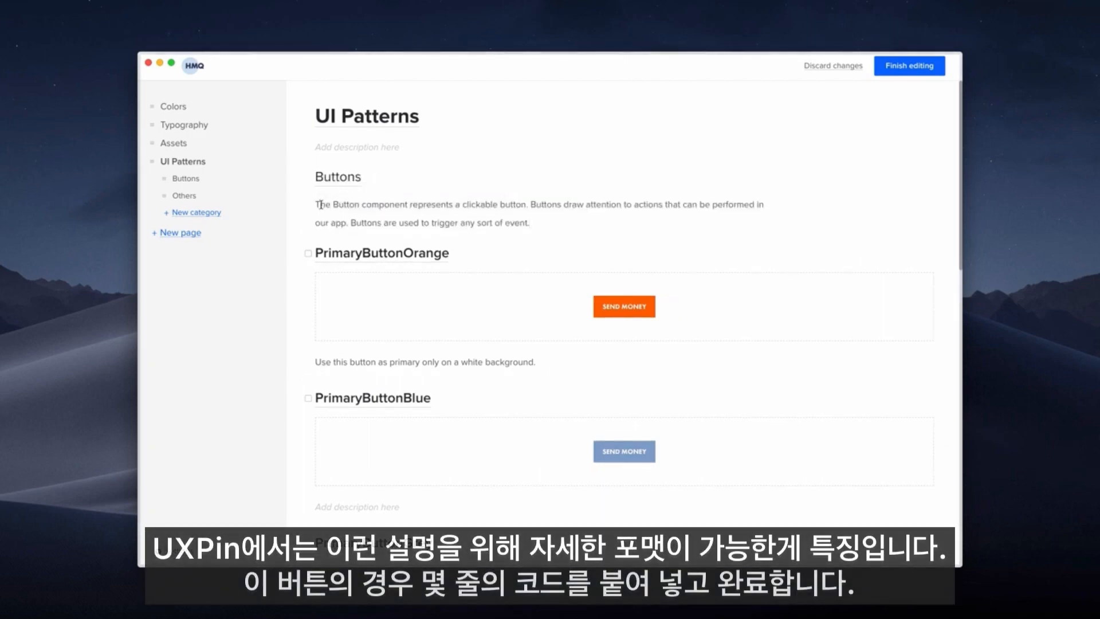
Add a JavaScript code block with the <PrimaryButtonOrange /> snippet below the orange button's description and finish editing
left_click(541, 362)
key("Return")
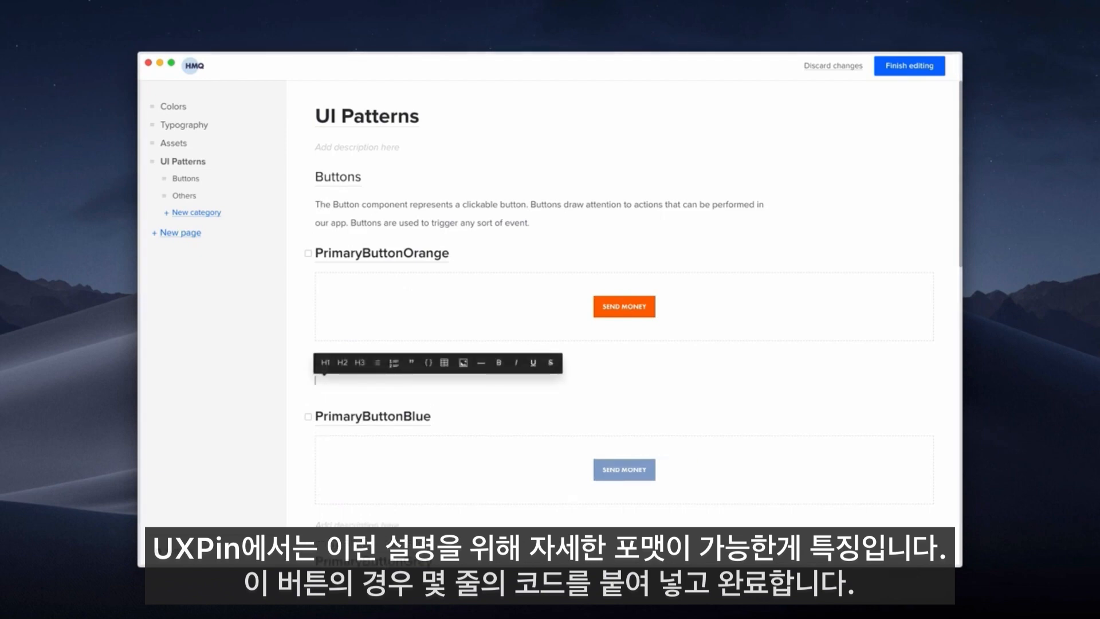
left_click(428, 365)
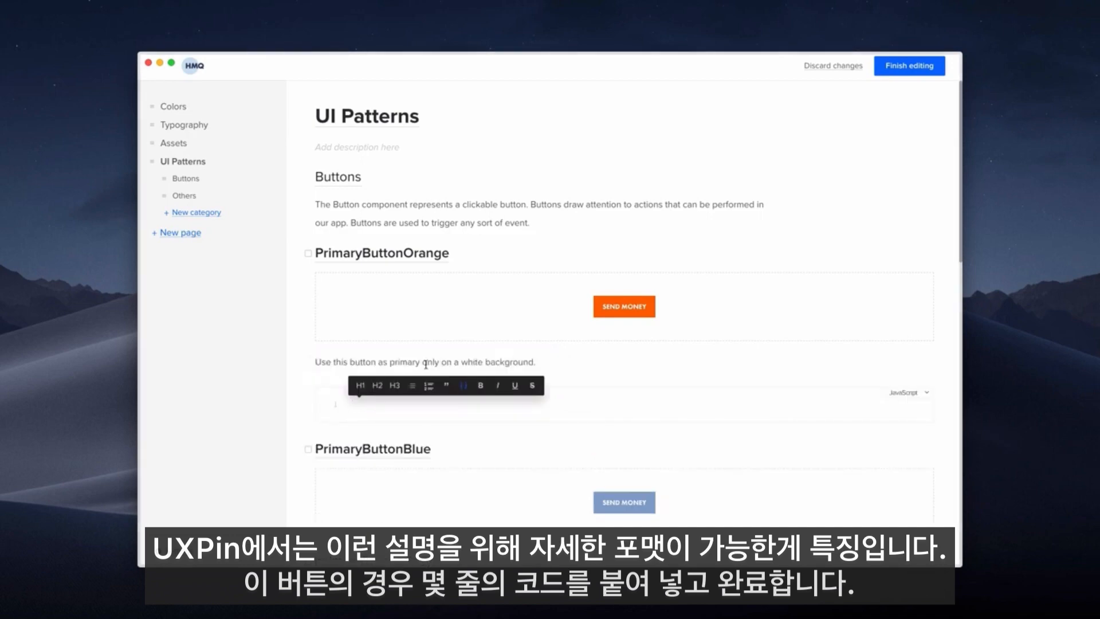
type("<PrimaryButtonOrange     data-automation-id=\"PrimaryButtonOrange\"     disabled={disabled}     clicked={clicked}     text=\"SEND MONEY\"     onClick={this._alertClicked}     allowDisabledFocus={true} />")
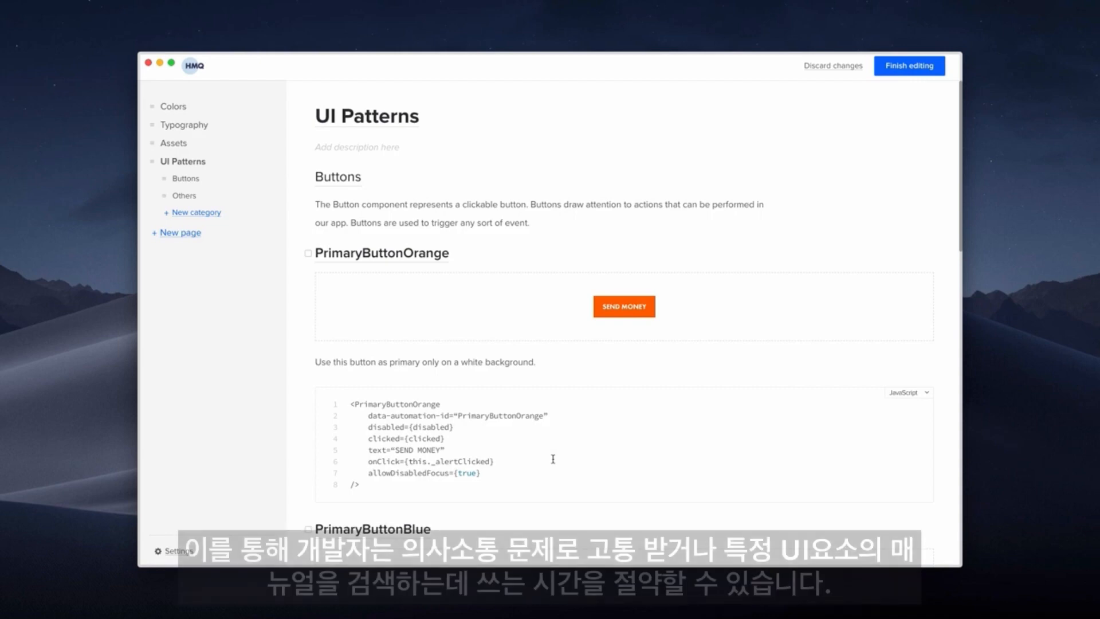
left_click(908, 67)
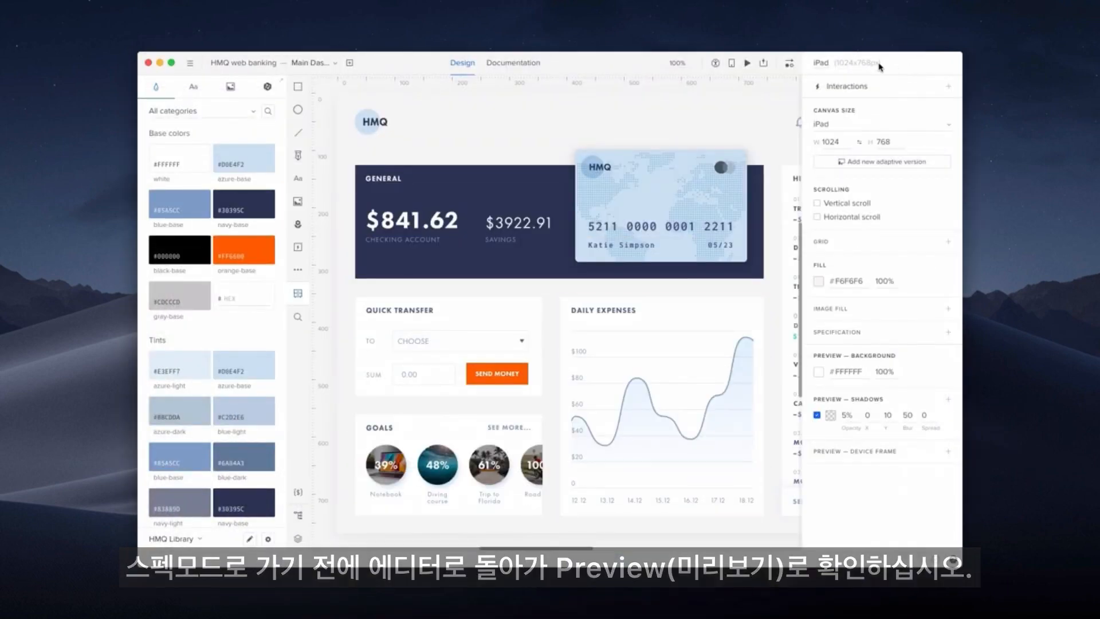
Preview the Main Dashboard in Spec mode and inspect the SEND MONEY button's properties, CSS code and PrimaryButtonOrange documentation
left_click(747, 65)
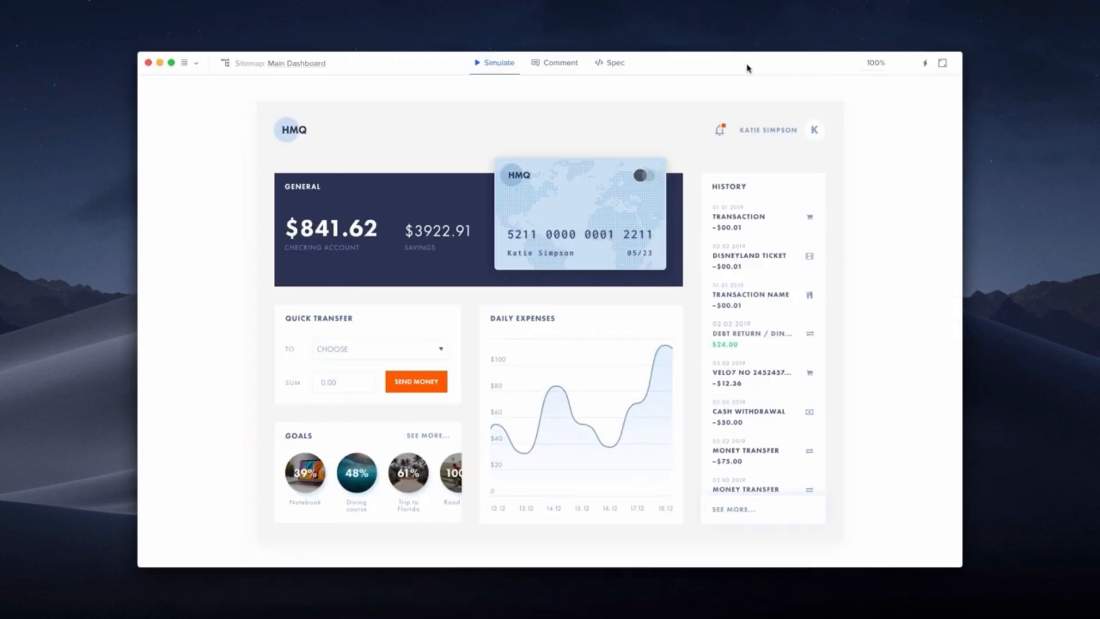
left_click(610, 63)
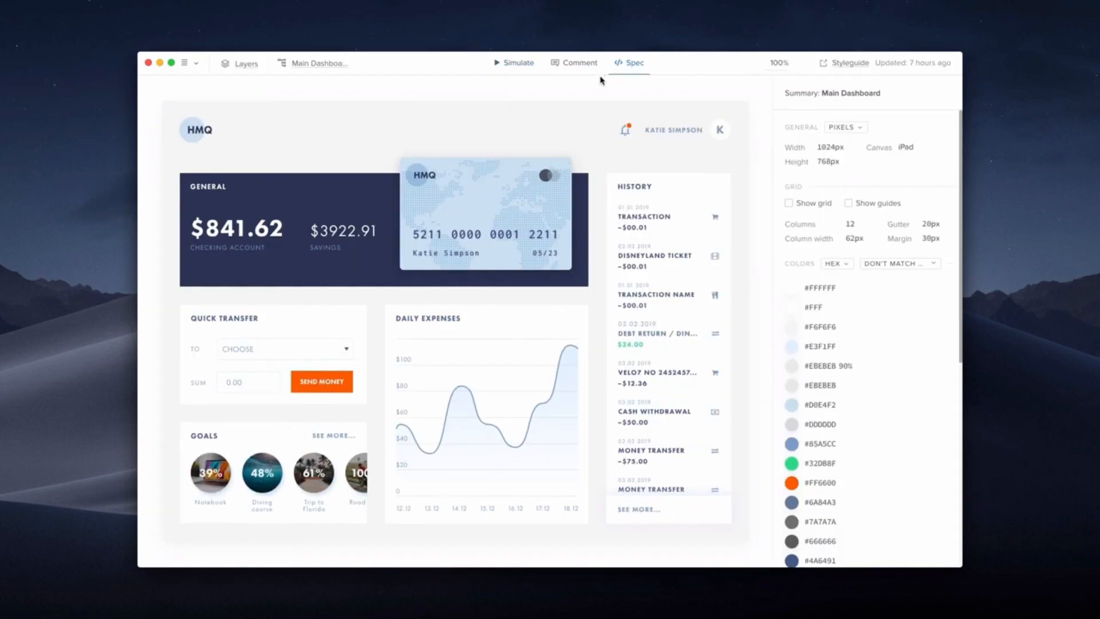
left_click(347, 382)
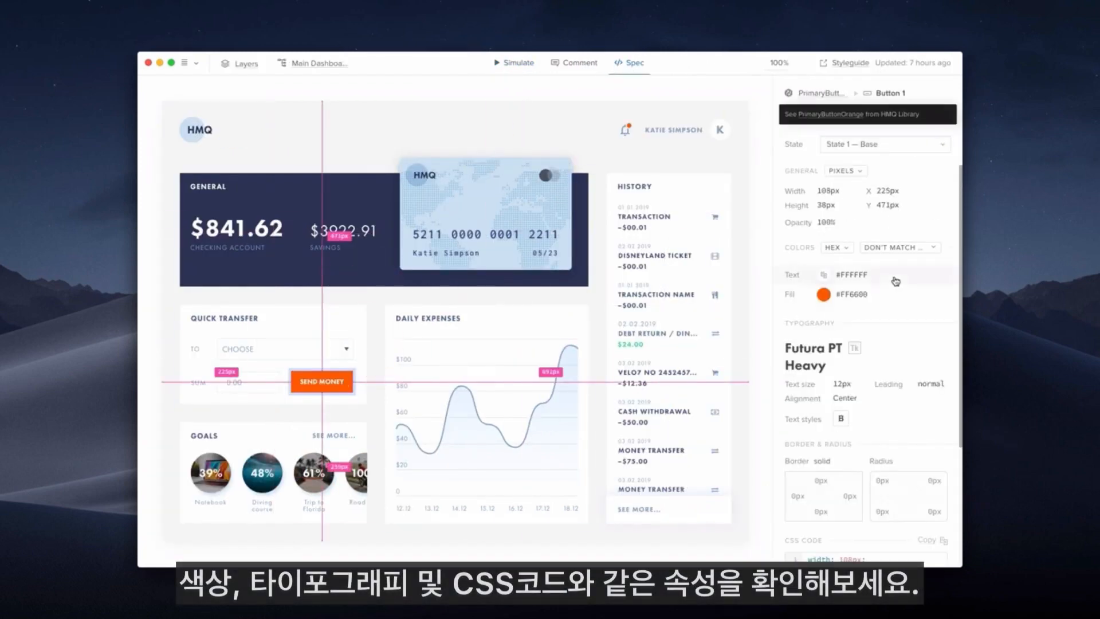
scroll(891, 411, "down", 5)
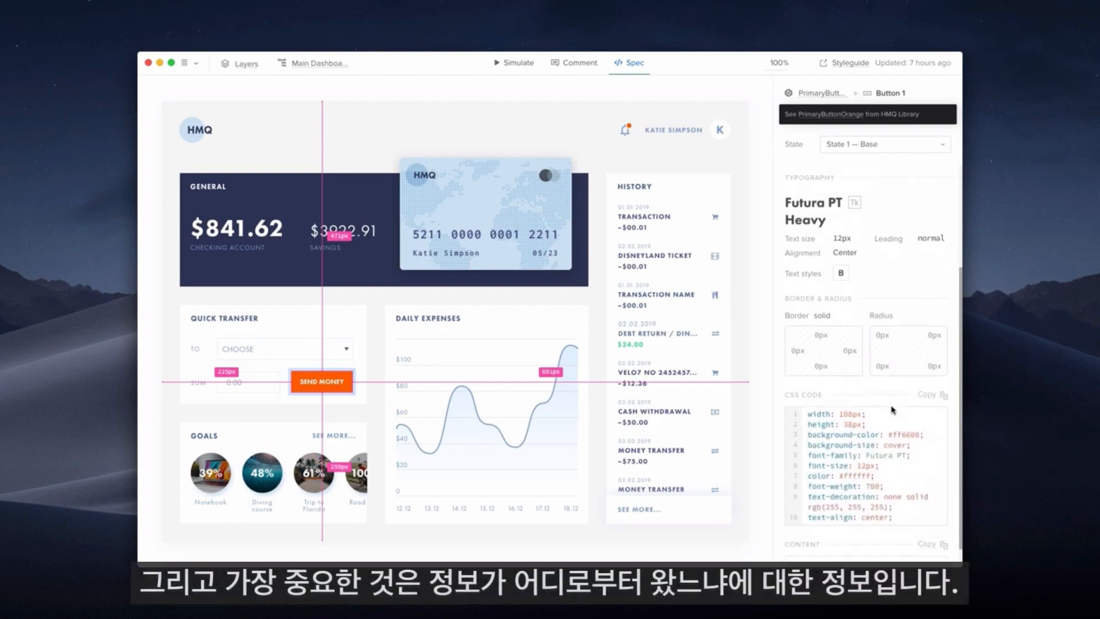
scroll(894, 470, "up", 5)
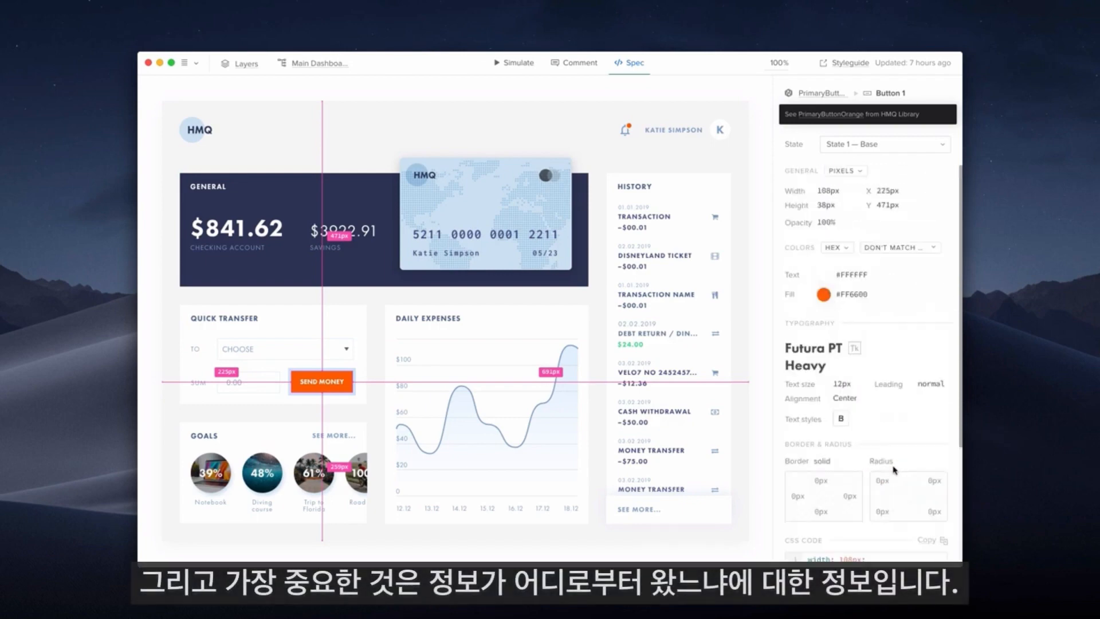
left_click(851, 118)
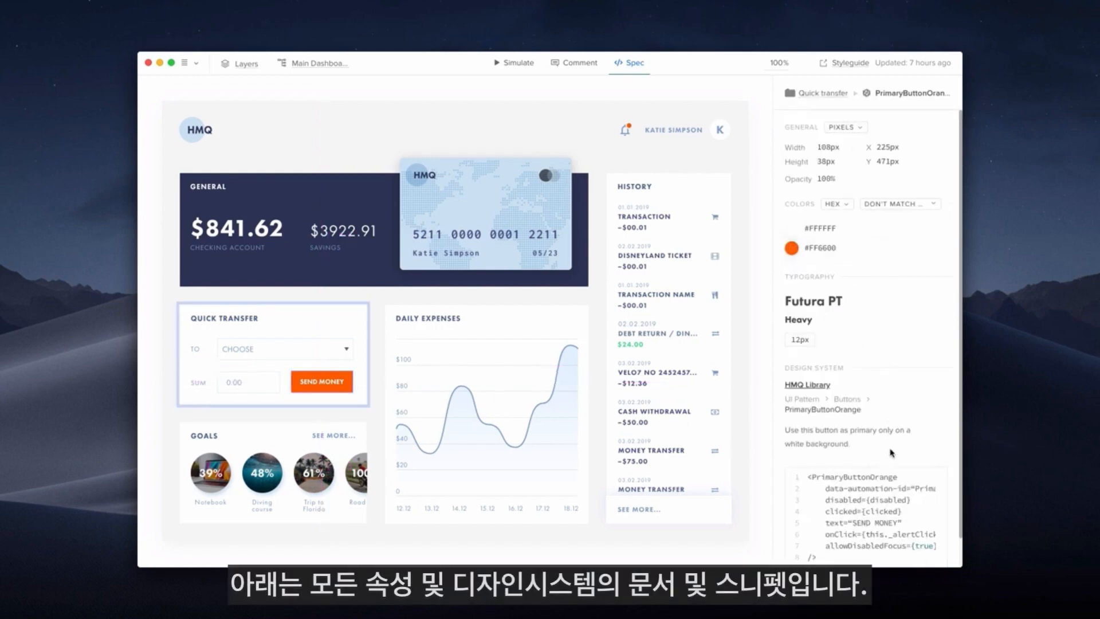
scroll(892, 453, "down", 1)
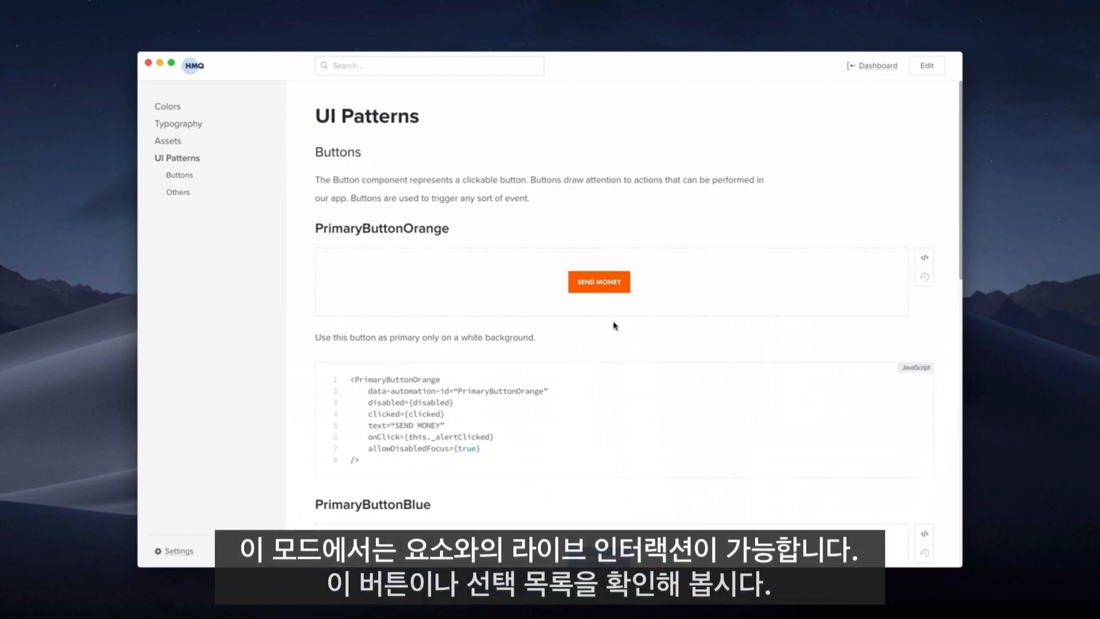
Try out the live orange SEND MONEY button and the Selectlist's options in the UI Patterns documentation, keeping CHOOSE selected
left_click(590, 287)
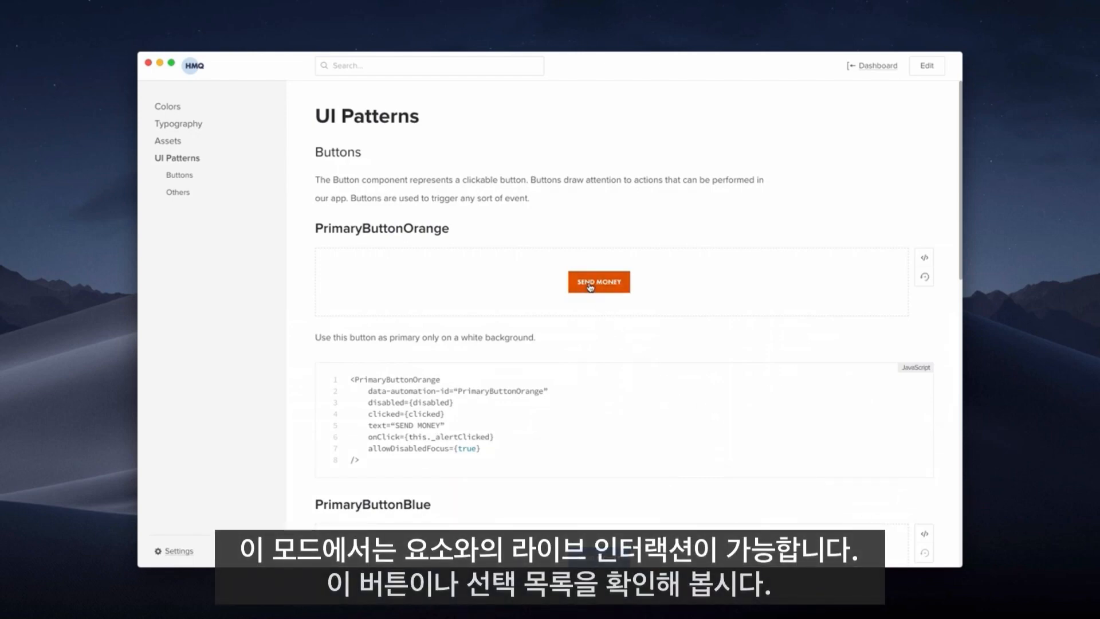
left_click(589, 287)
scroll(590, 287, "down", 15)
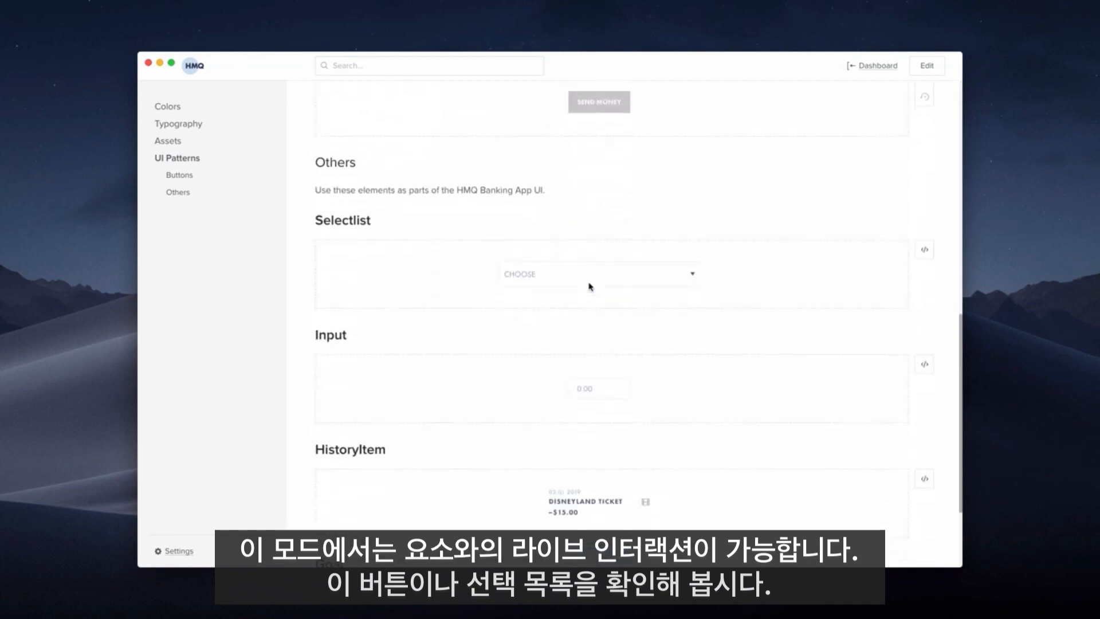
left_click(590, 169)
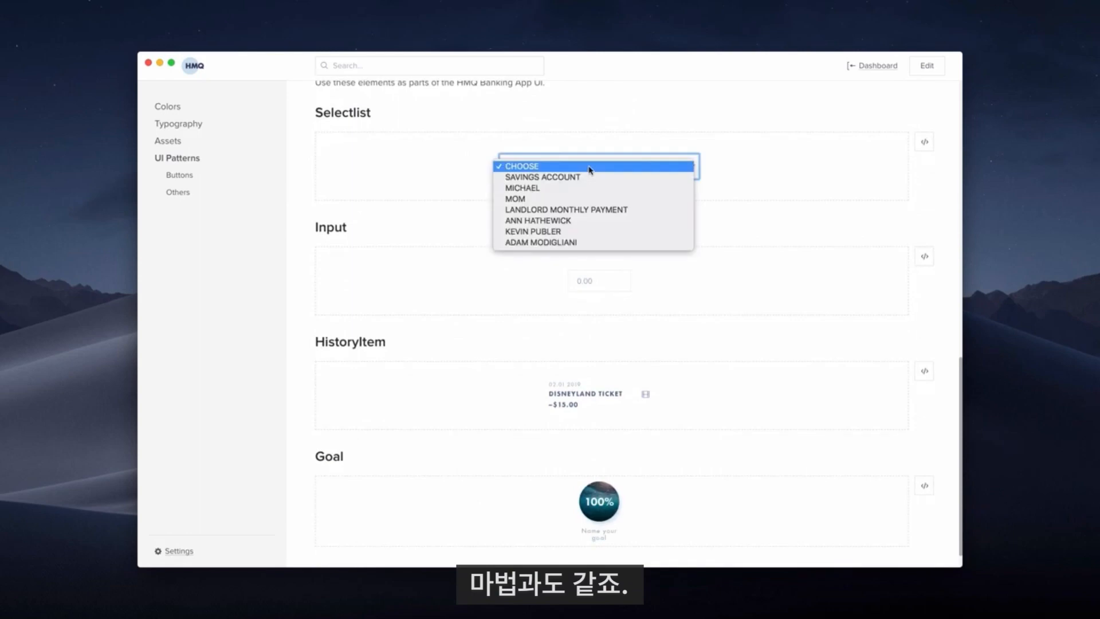
left_click(591, 167)
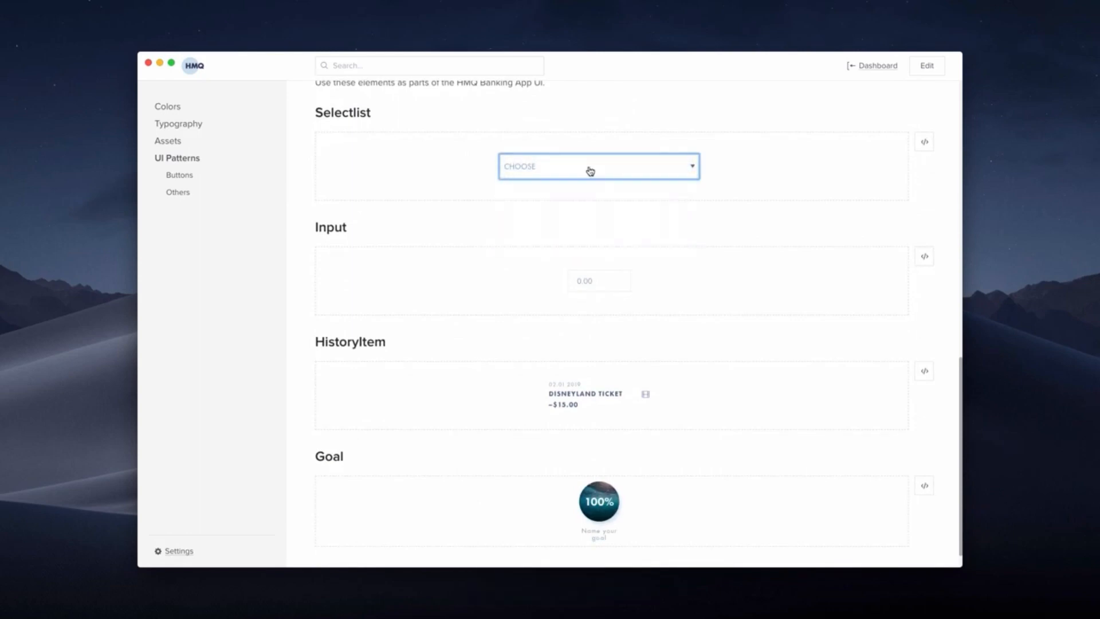
Review the design system's sharing access and link, its tokens and its company logo settings, and close them without saving
left_click(160, 551)
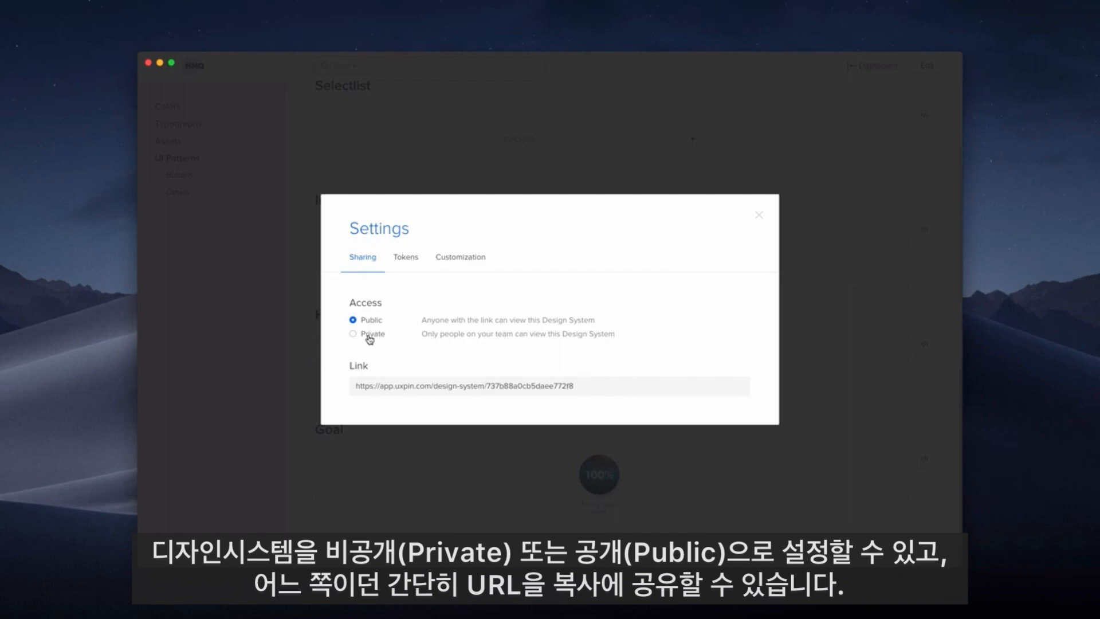
left_click(453, 388)
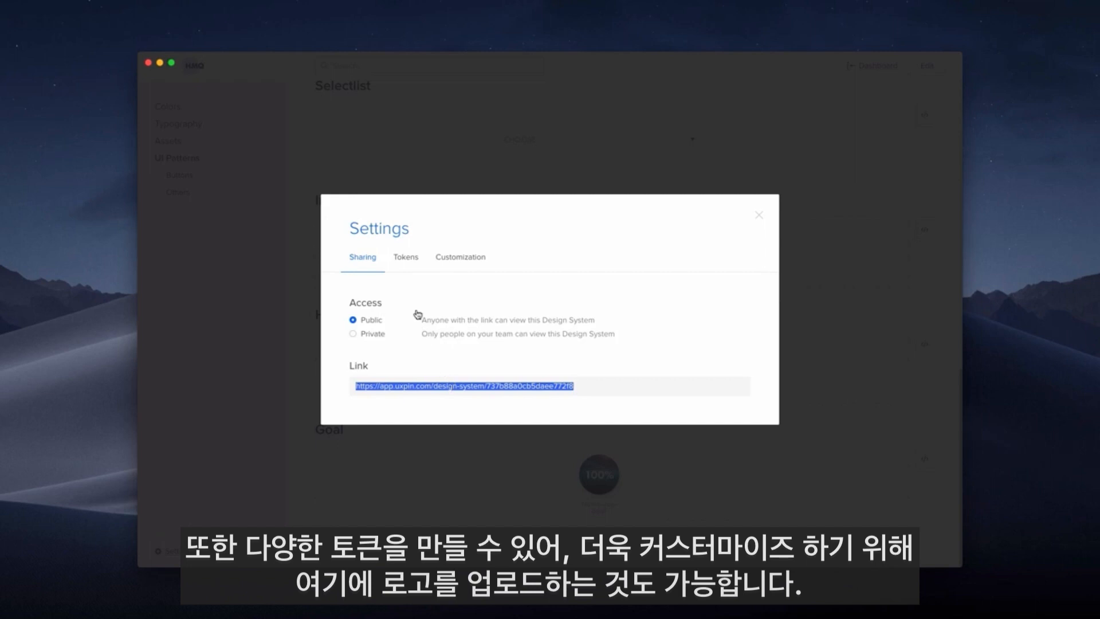
left_click(406, 256)
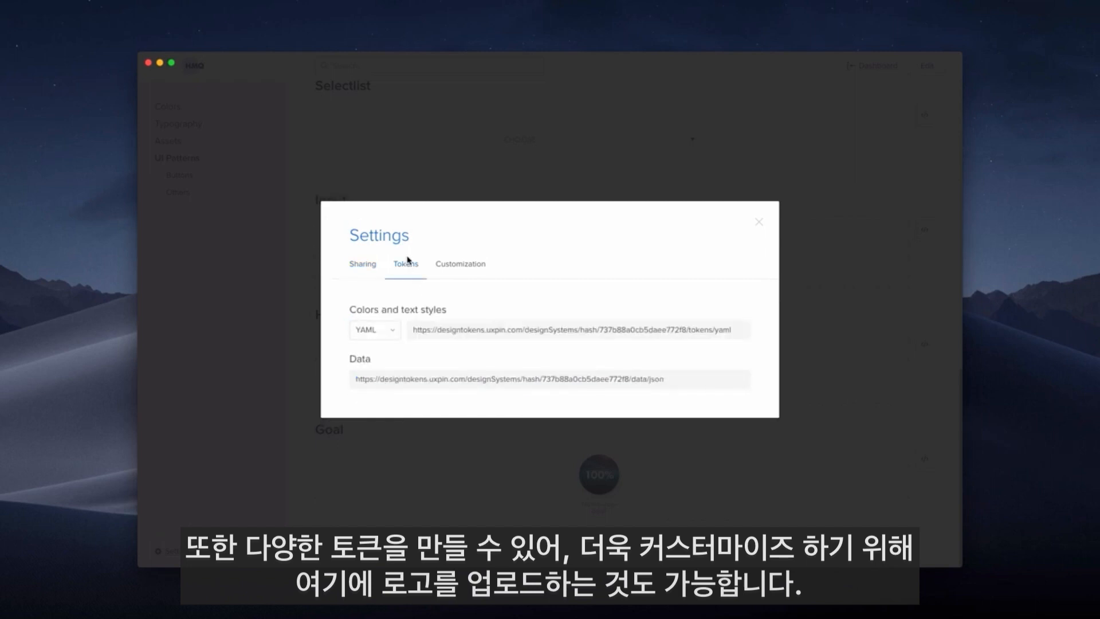
left_click(452, 264)
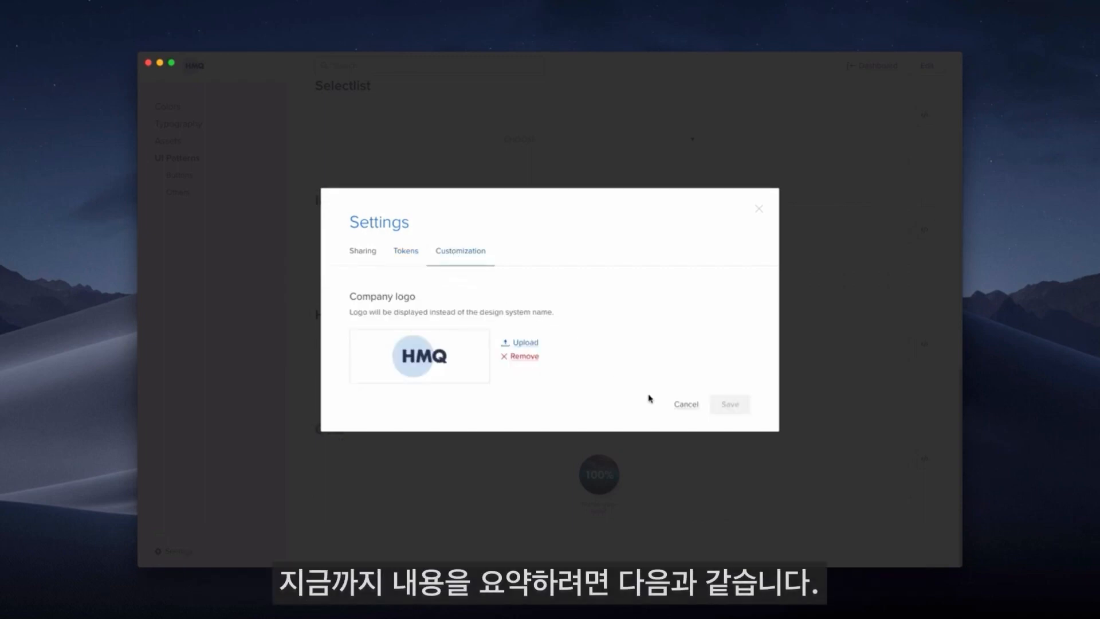
left_click(682, 405)
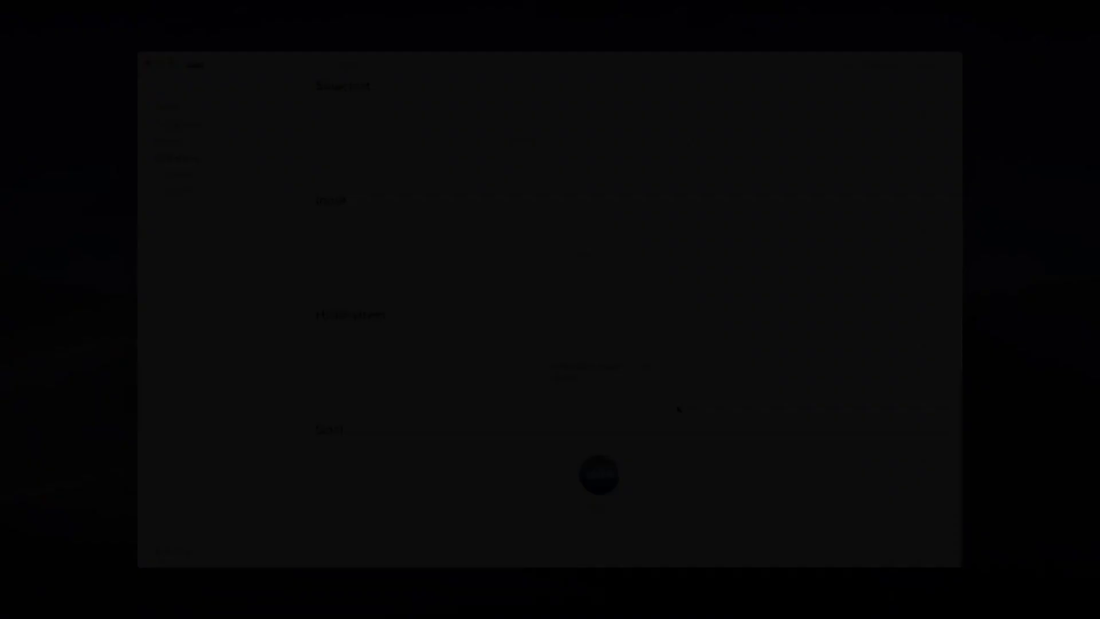